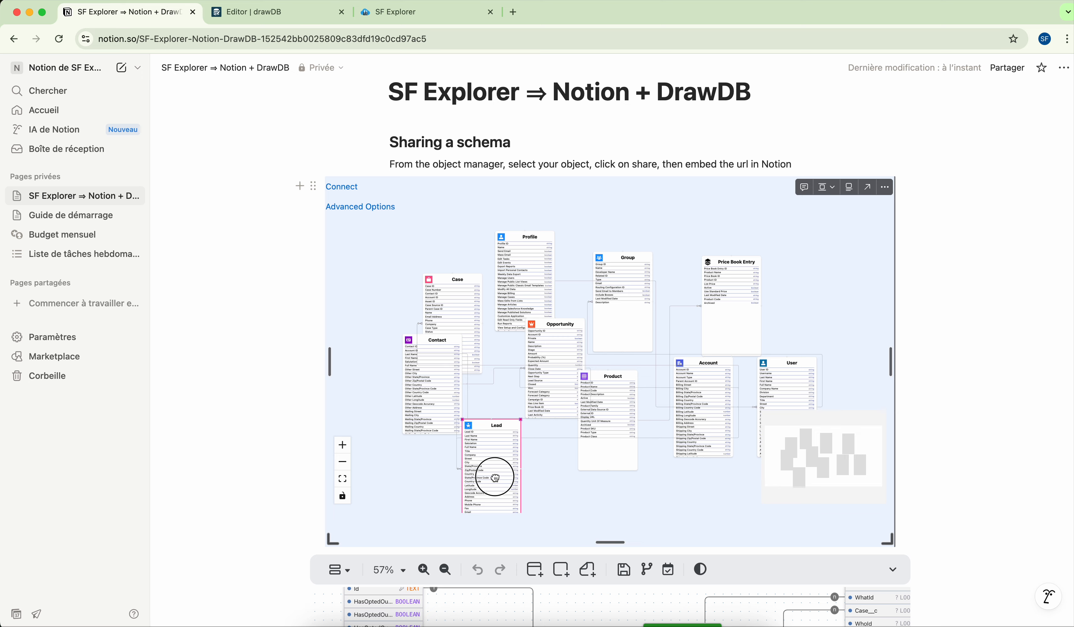
Move the Product table in the embedded Notion schema into the gap between Opportunity and Account.
scroll(832, 367, up, 2)
scroll(831, 367, up, 4)
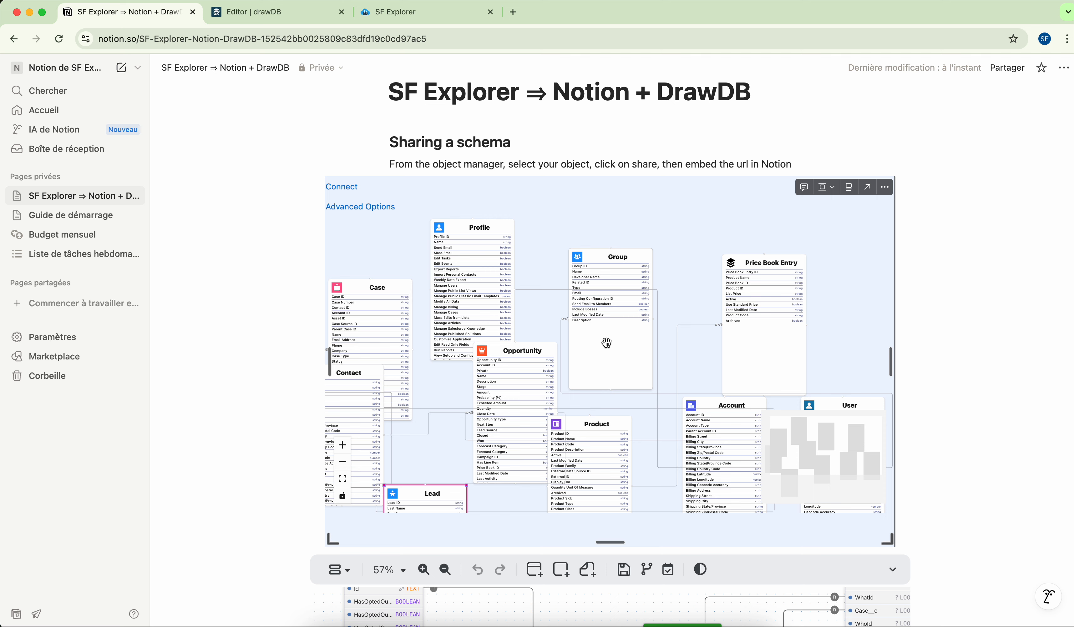
click(622, 421)
mouse_move(599, 425)
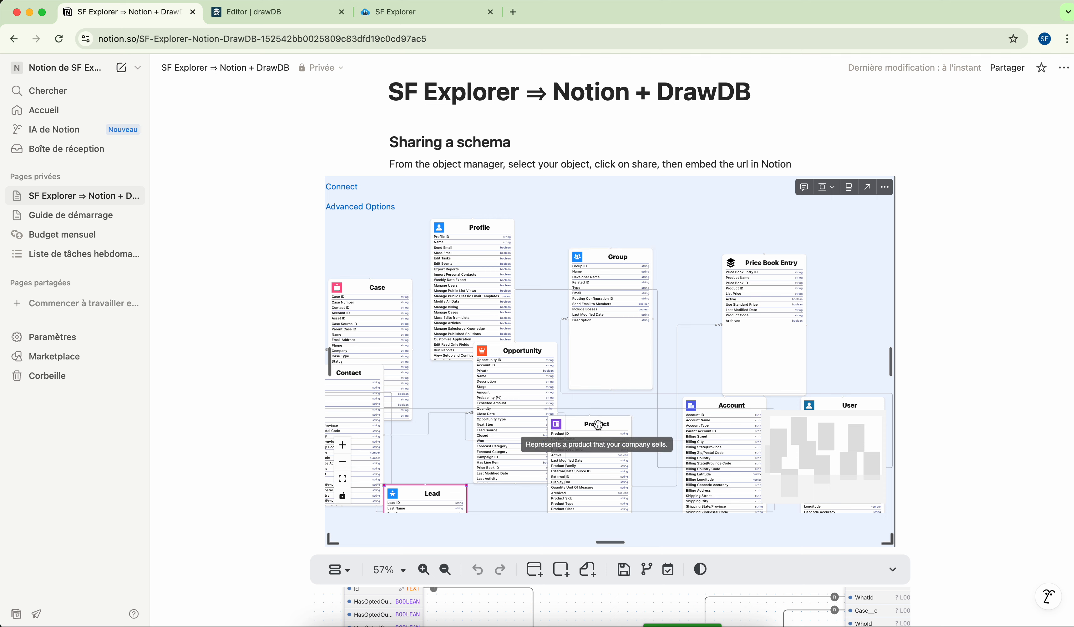
drag(599, 424, 633, 418)
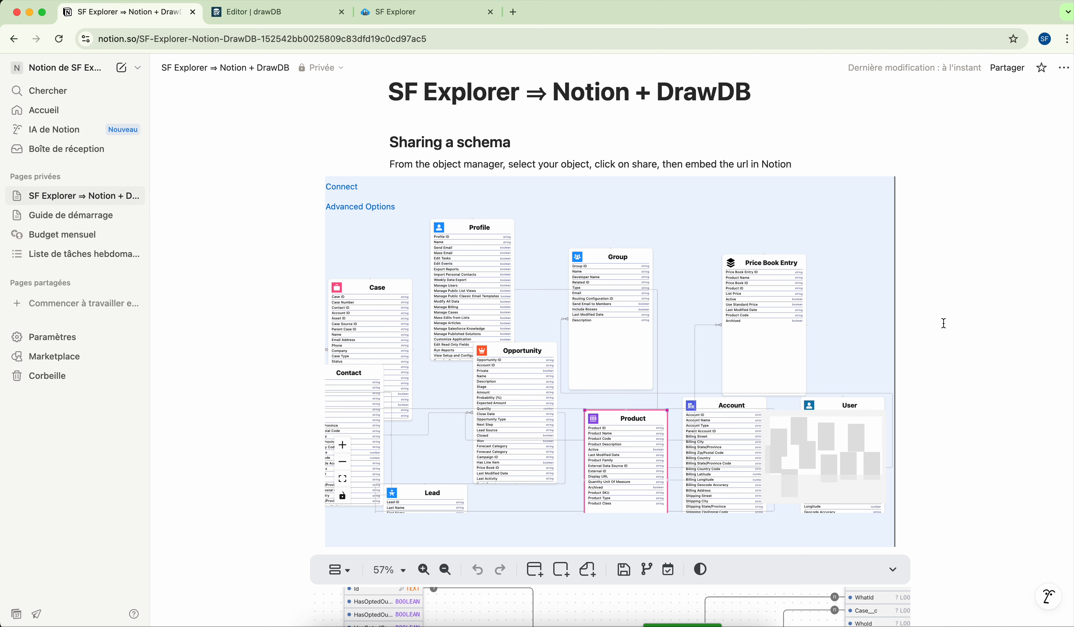
Move the Account table slightly upward in the embedded drawDB diagram and show the diagram's layout options.
scroll(943, 323, down, 3)
scroll(943, 323, up, 5)
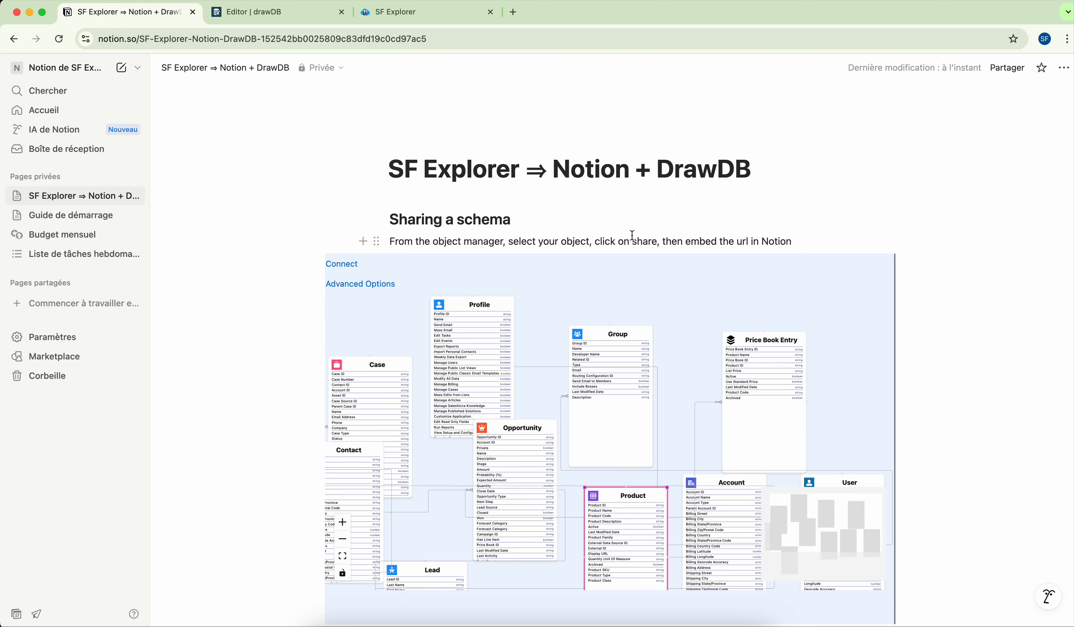
scroll(1020, 298, down, 10)
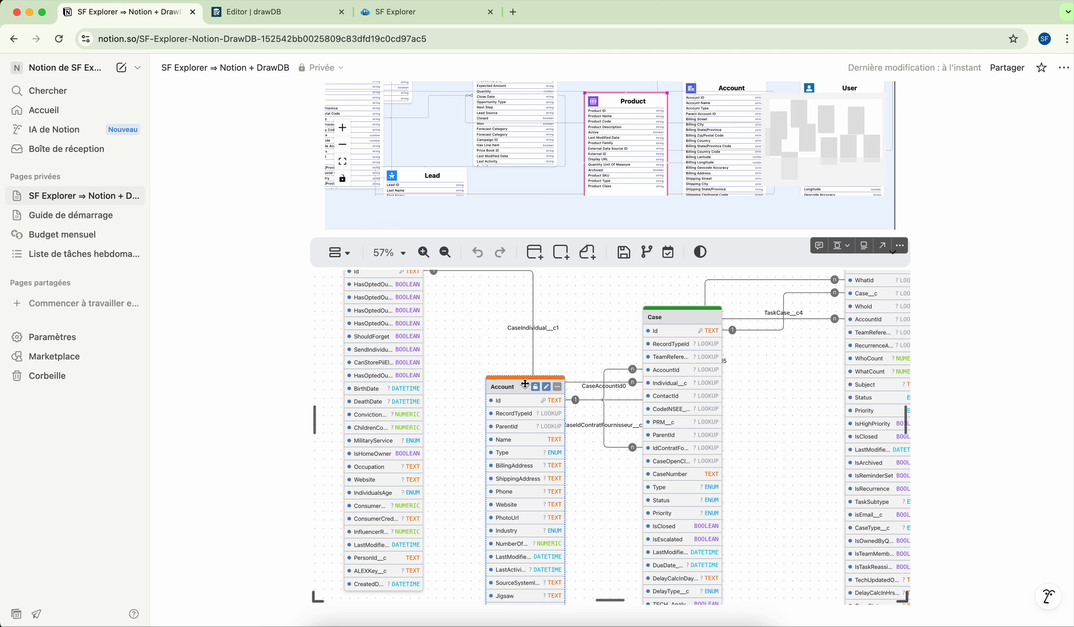
drag(531, 373, 527, 333)
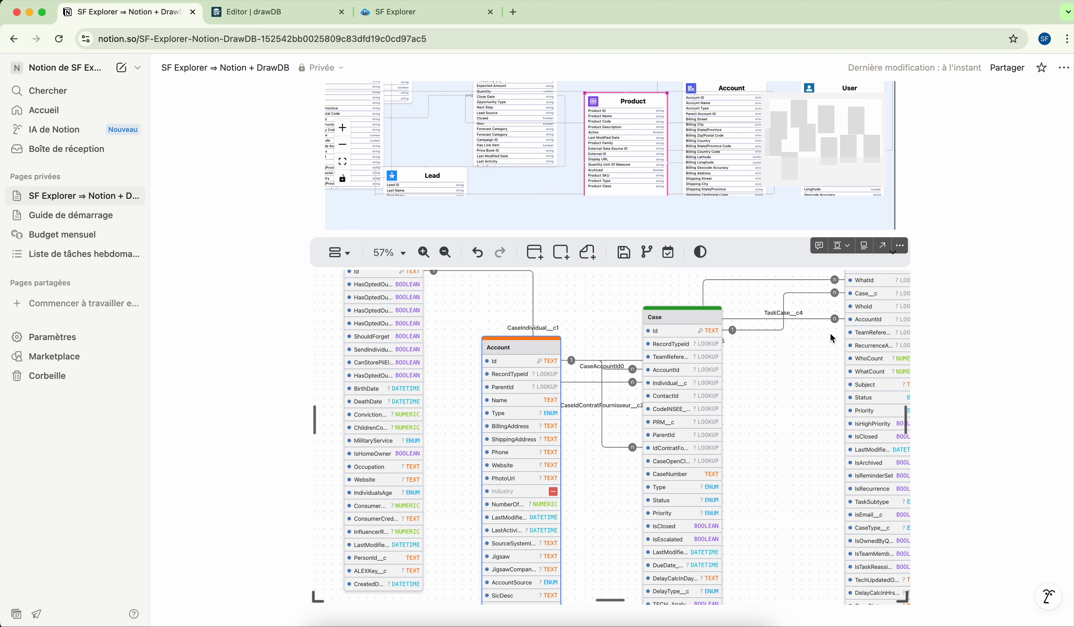
click(338, 253)
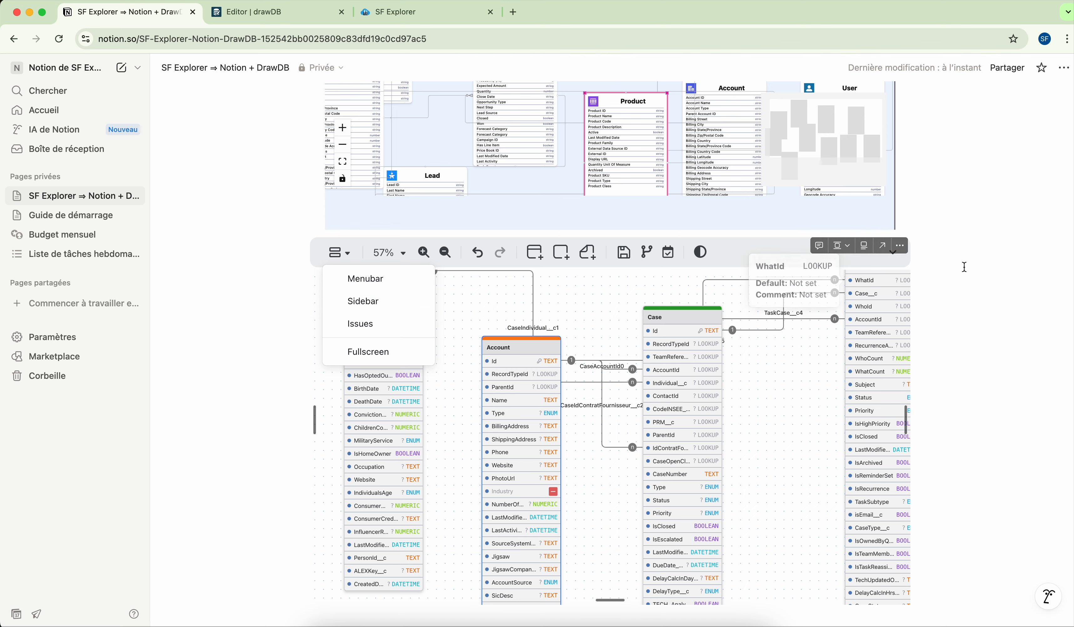
scroll(981, 262, up, 6)
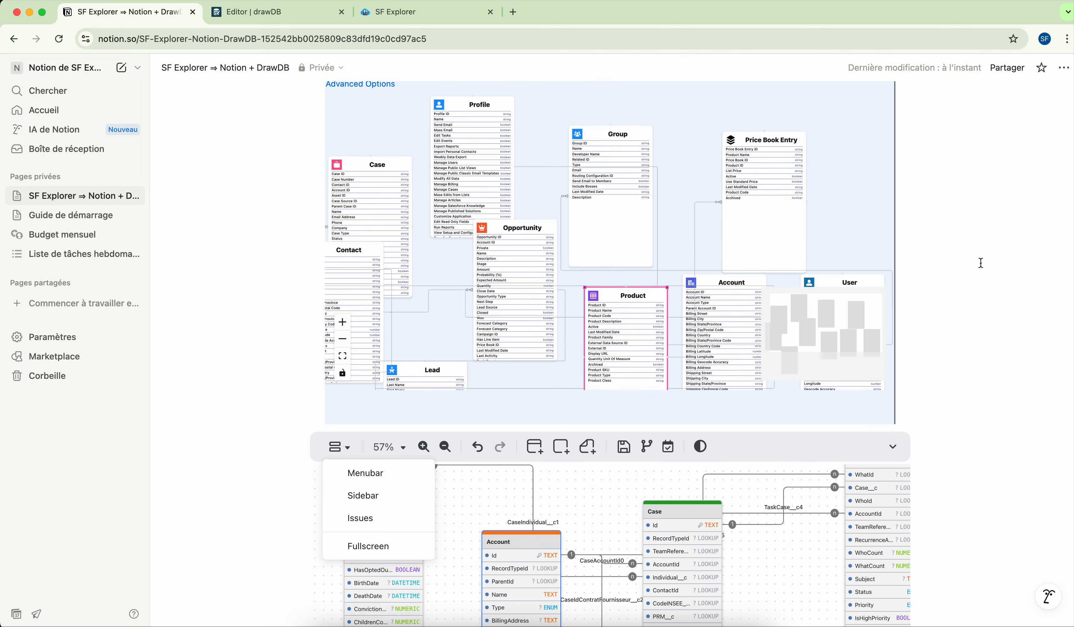
Switch to SF Explorer and open Case, PricebookEntry, Opportunity, Lead, Contact, Product2 and Account in the Schema Builder.
click(435, 12)
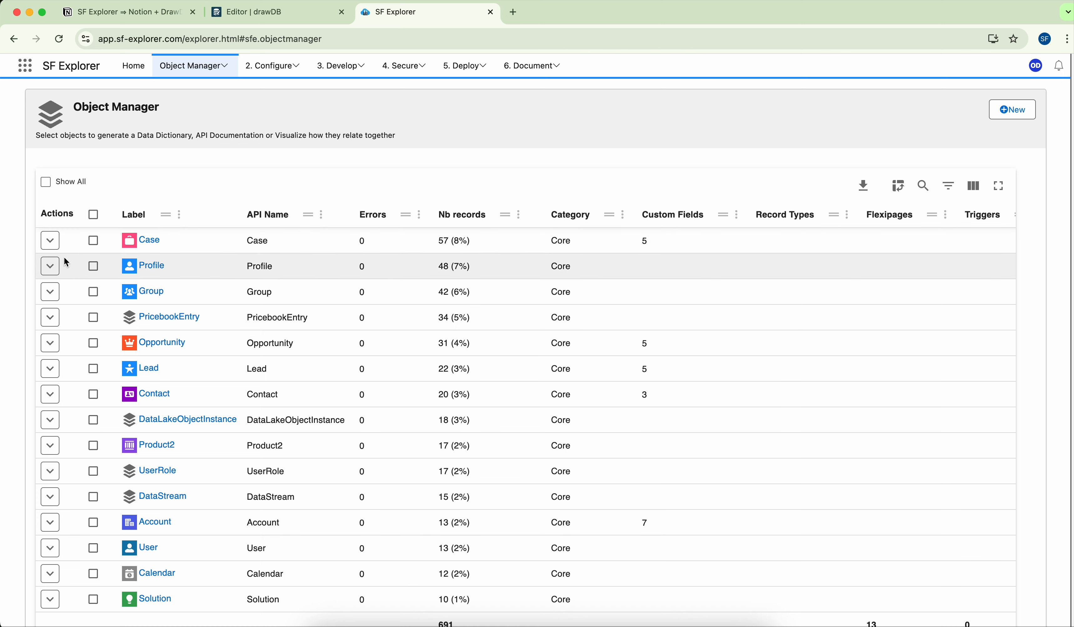
click(94, 243)
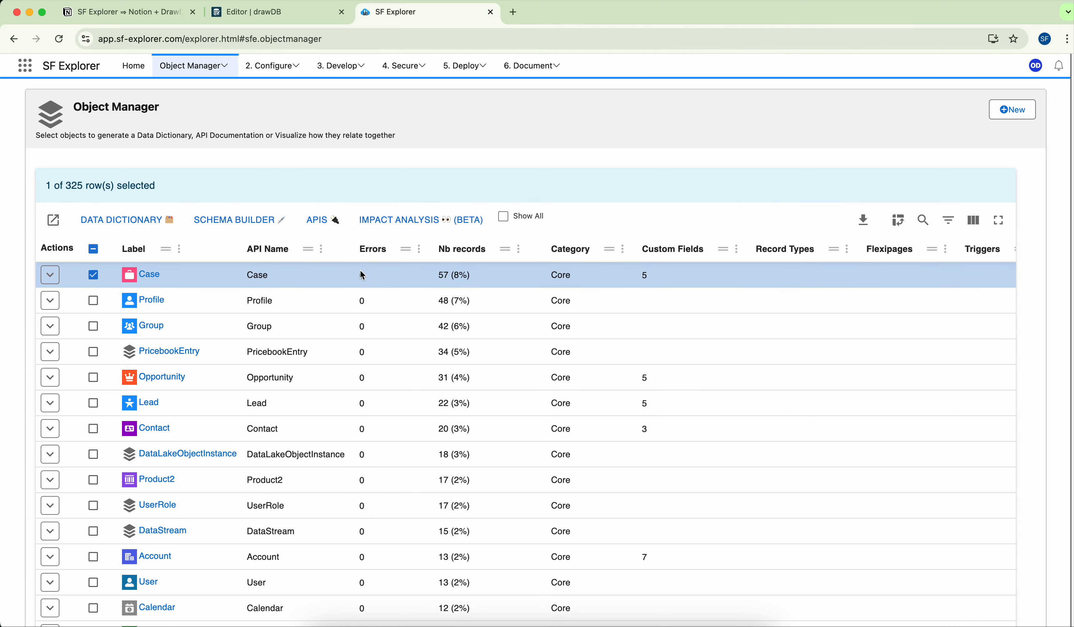
click(94, 353)
click(94, 378)
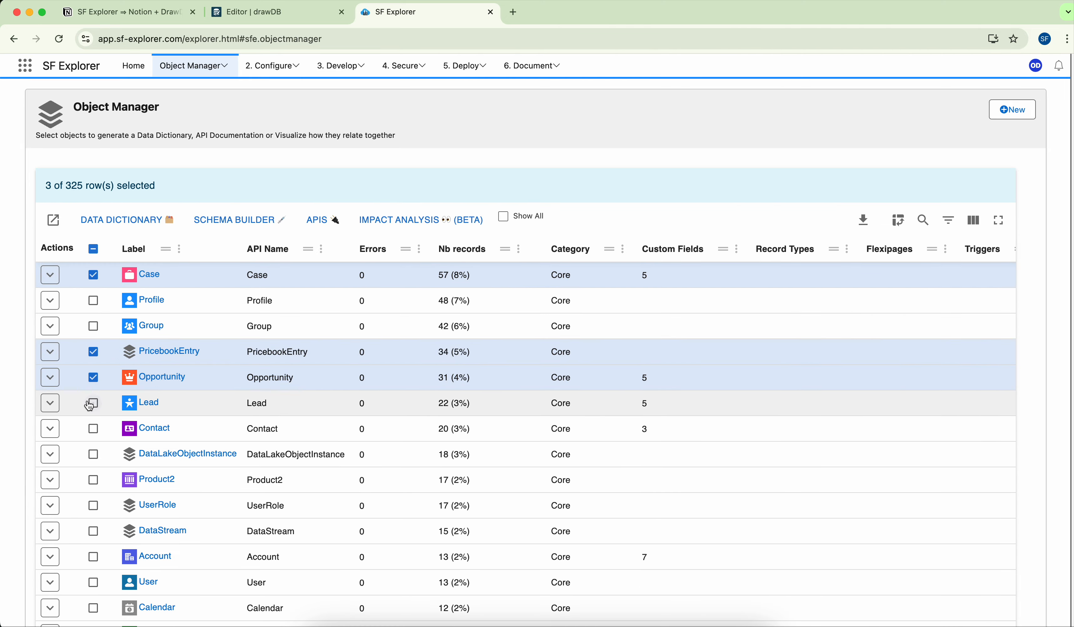
click(93, 404)
click(93, 429)
click(94, 481)
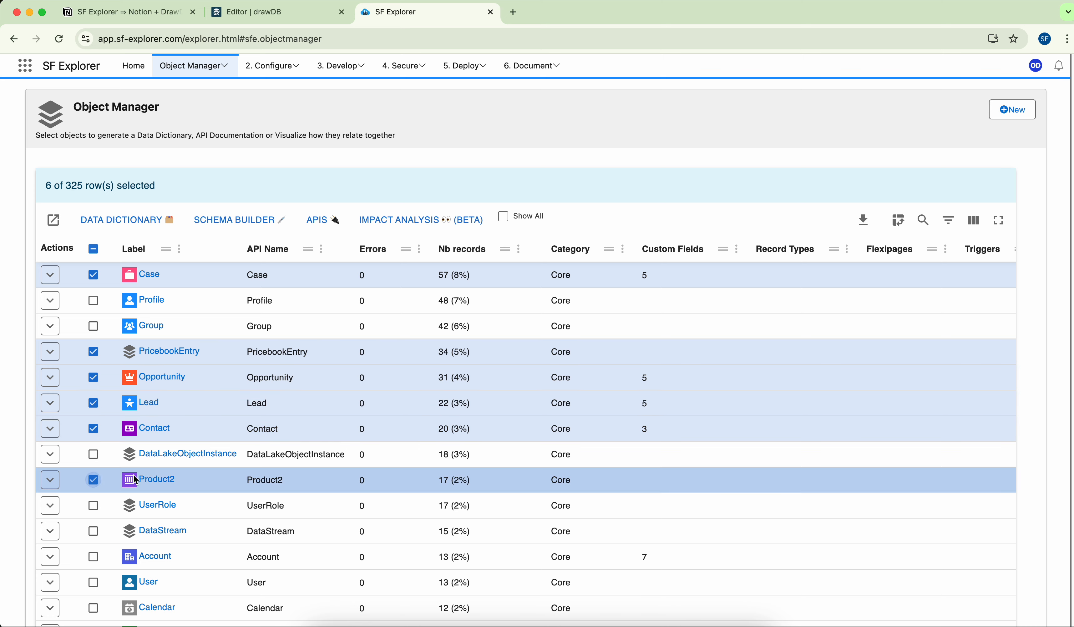
click(97, 562)
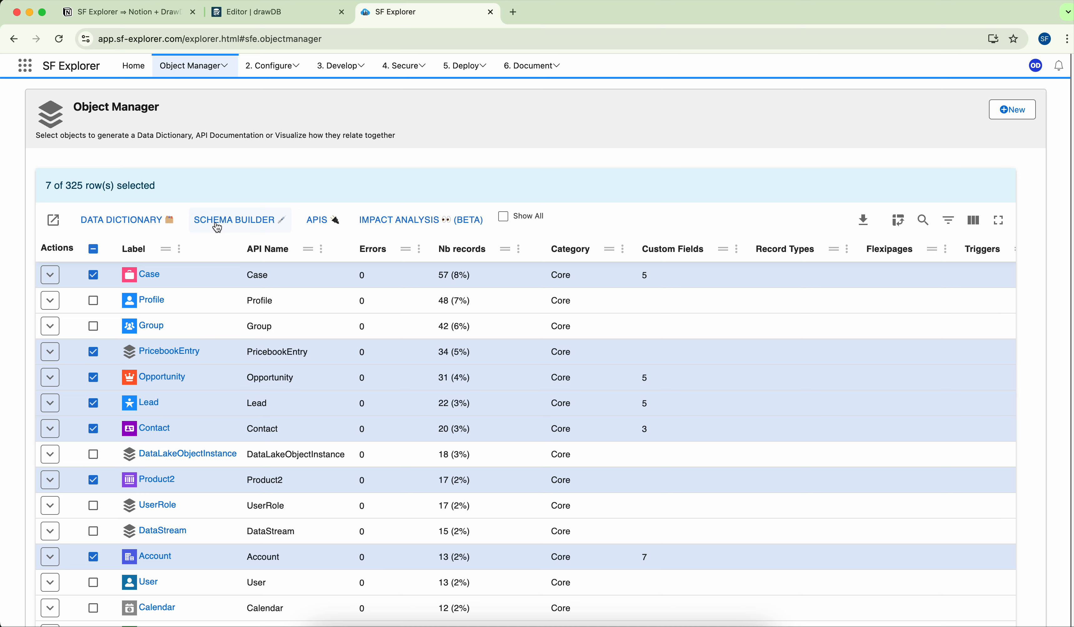
click(241, 227)
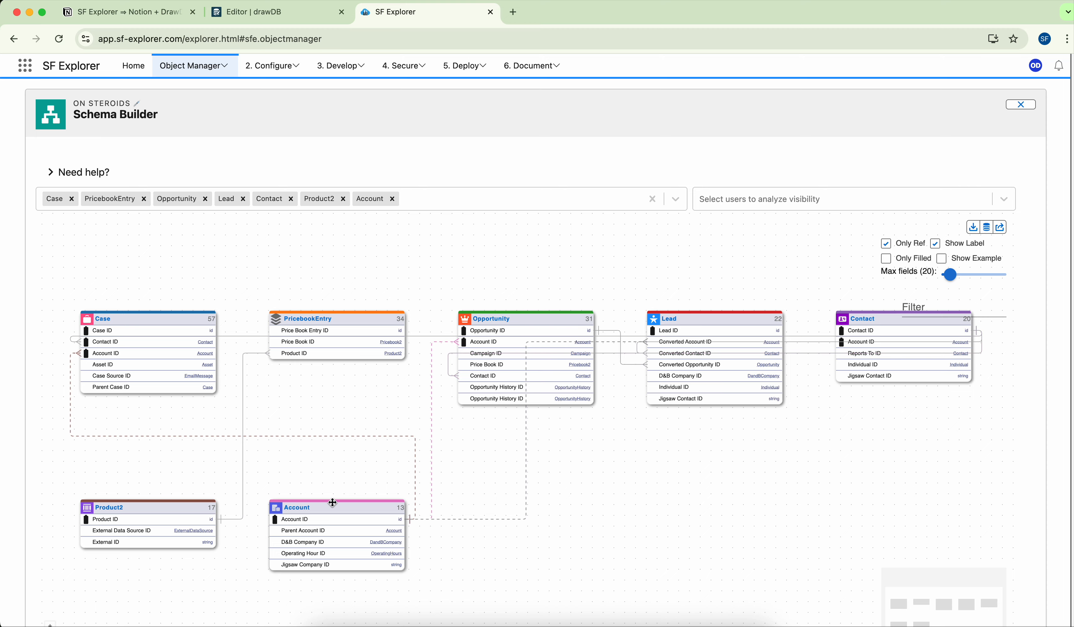
Spread out the Account, Product2 and Opportunity tables in the schema and place PricebookEntry below Product2.
drag(333, 505, 448, 501)
drag(196, 506, 320, 460)
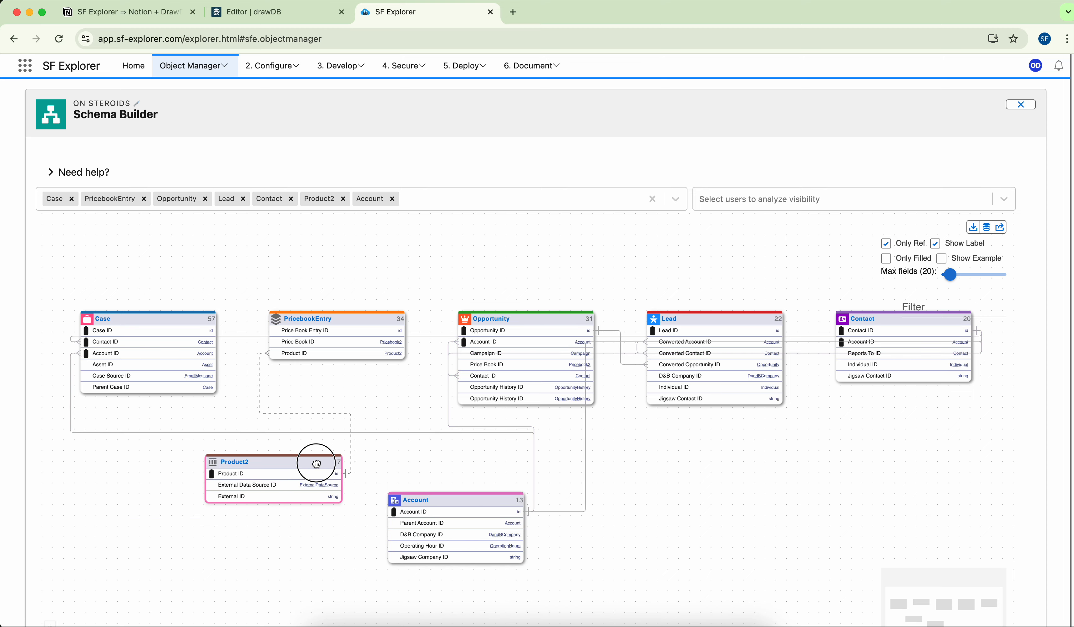
drag(498, 324, 422, 267)
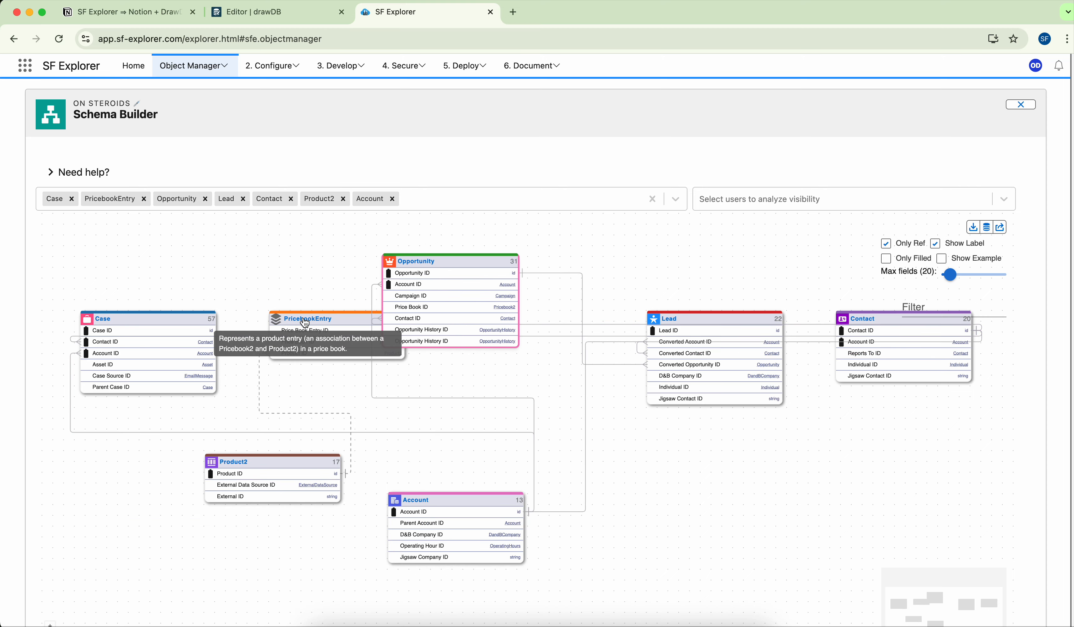
drag(274, 327, 267, 527)
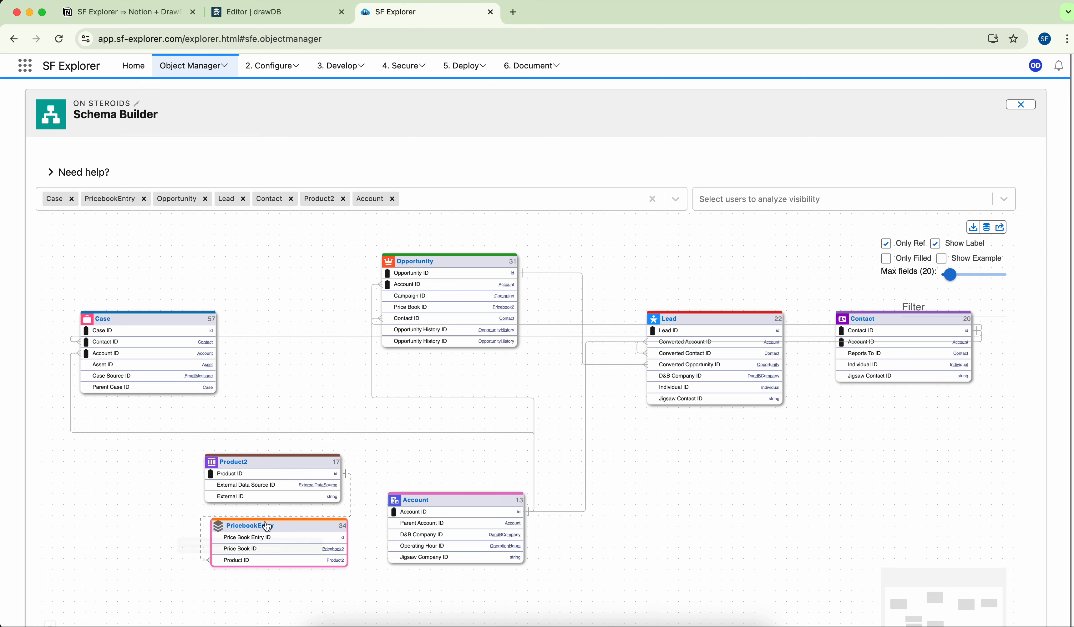
drag(411, 500, 498, 483)
drag(247, 462, 312, 456)
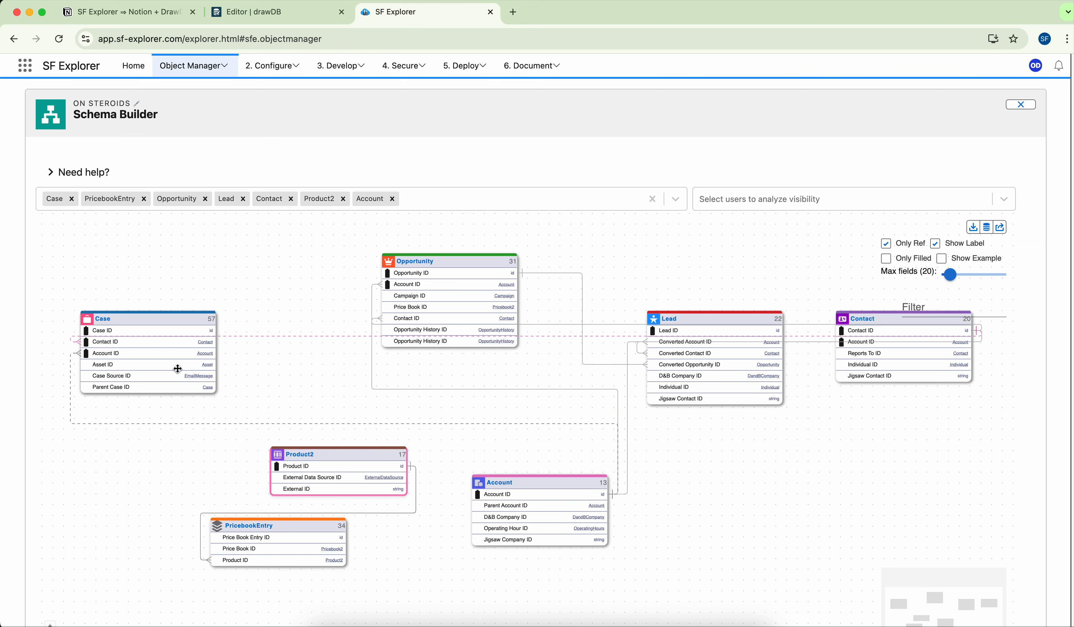
Rearrange the schema with Case above Lead, Account below Opportunity, Product2 beside Account, and PricebookEntry below Lead.
drag(151, 320, 669, 235)
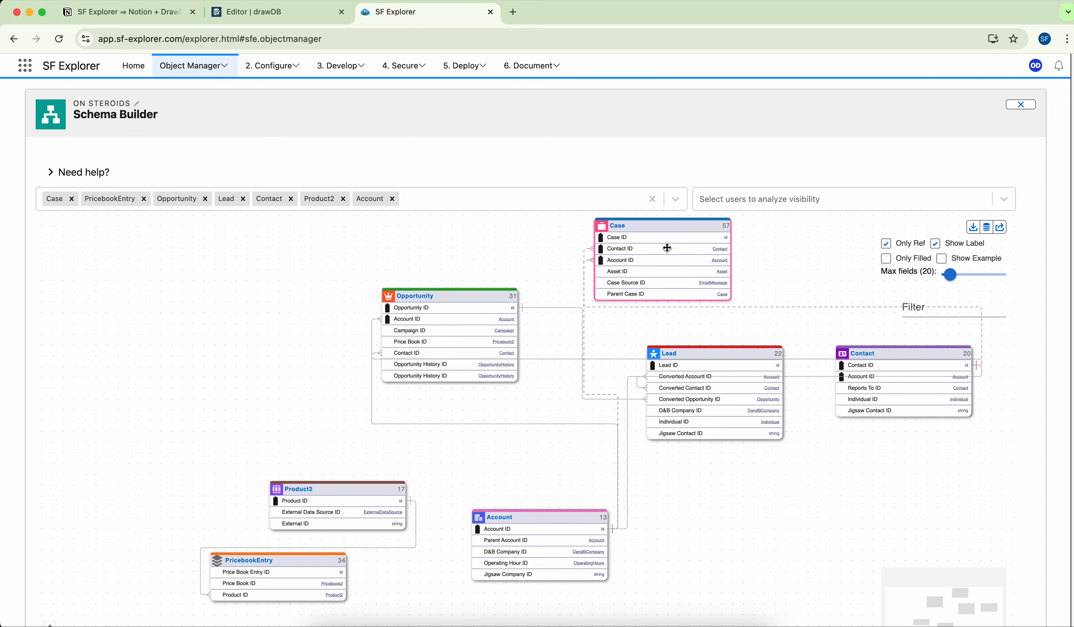
drag(677, 356, 644, 359)
drag(406, 308, 320, 300)
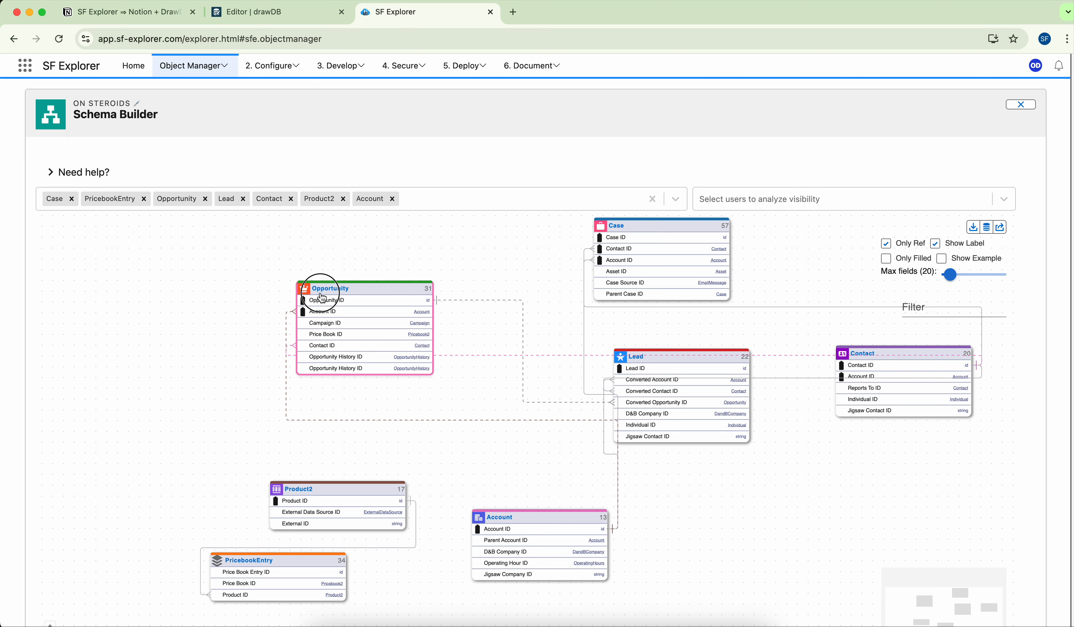
drag(361, 488, 420, 461)
drag(554, 510, 248, 415)
drag(347, 459, 371, 452)
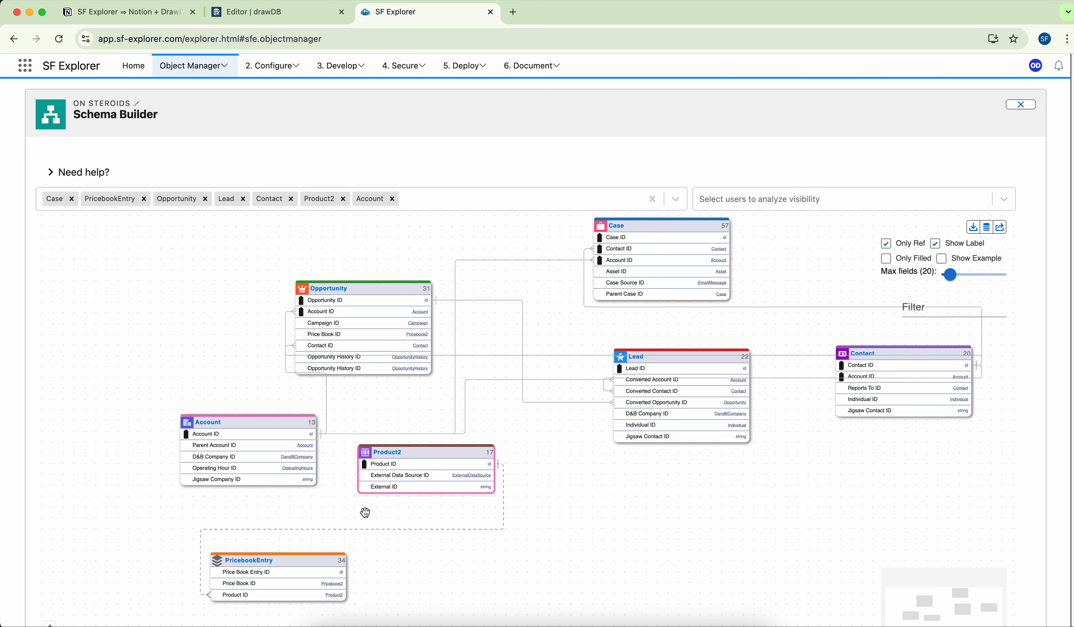
drag(319, 557, 648, 504)
drag(767, 448, 695, 490)
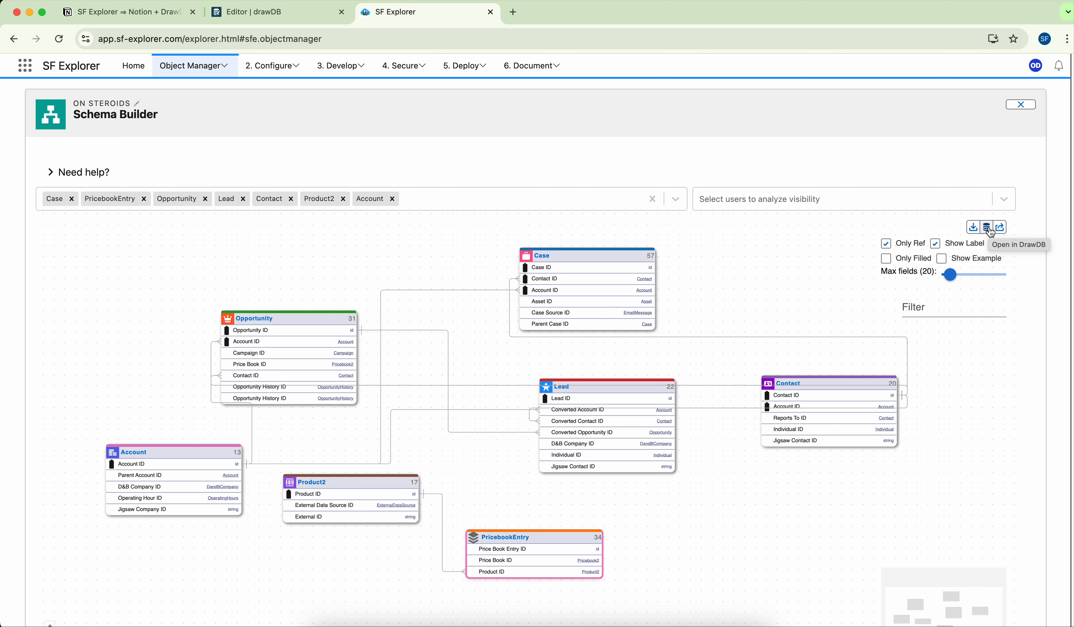
Open the arranged schema in drawDB and look over the exported tables and relationships.
click(987, 229)
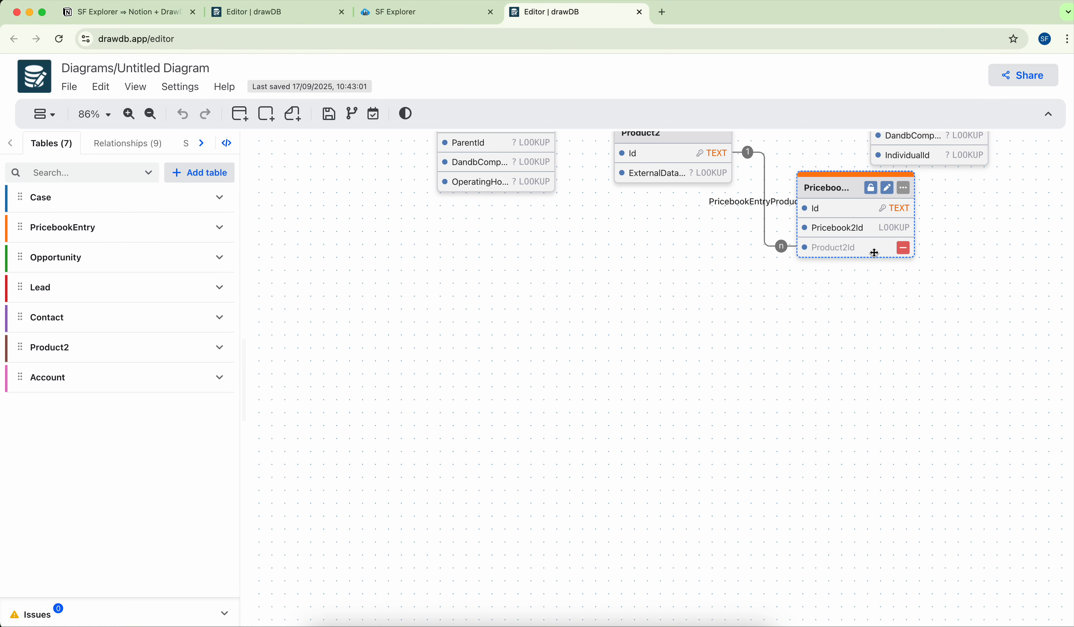
scroll(678, 258, up, 5)
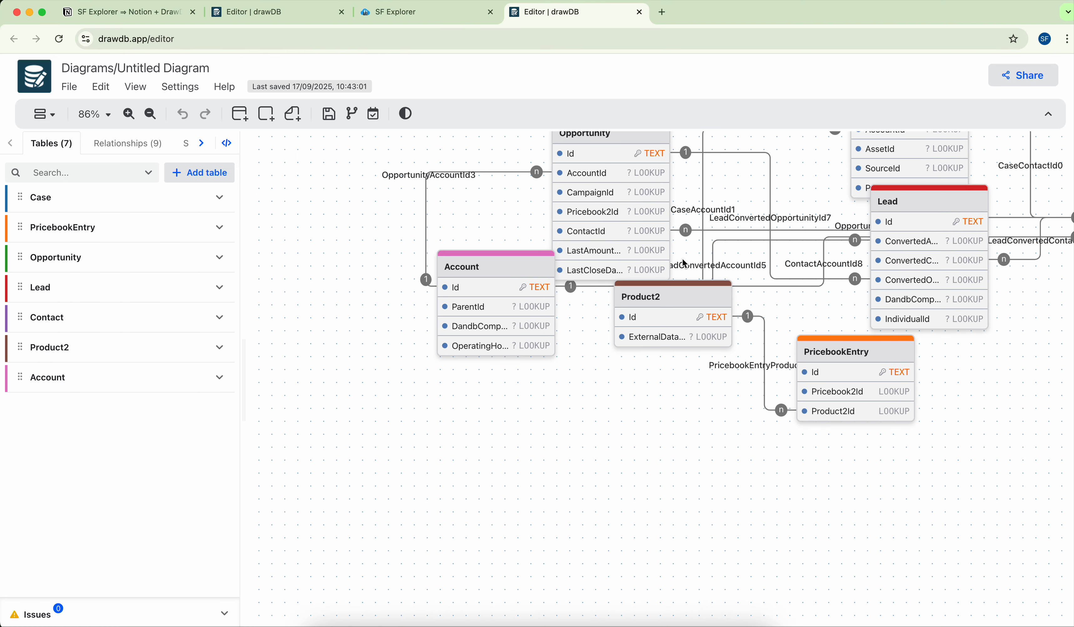
scroll(684, 261, up, 3)
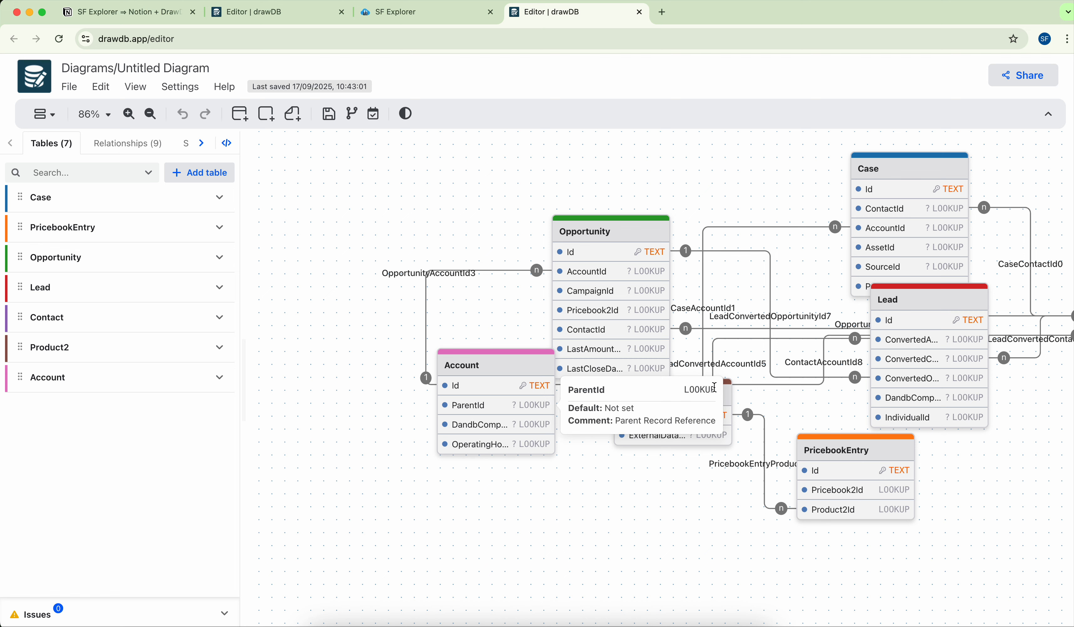
Copy the schema's public share URL from SF Explorer and load it in a new browser tab.
click(405, 19)
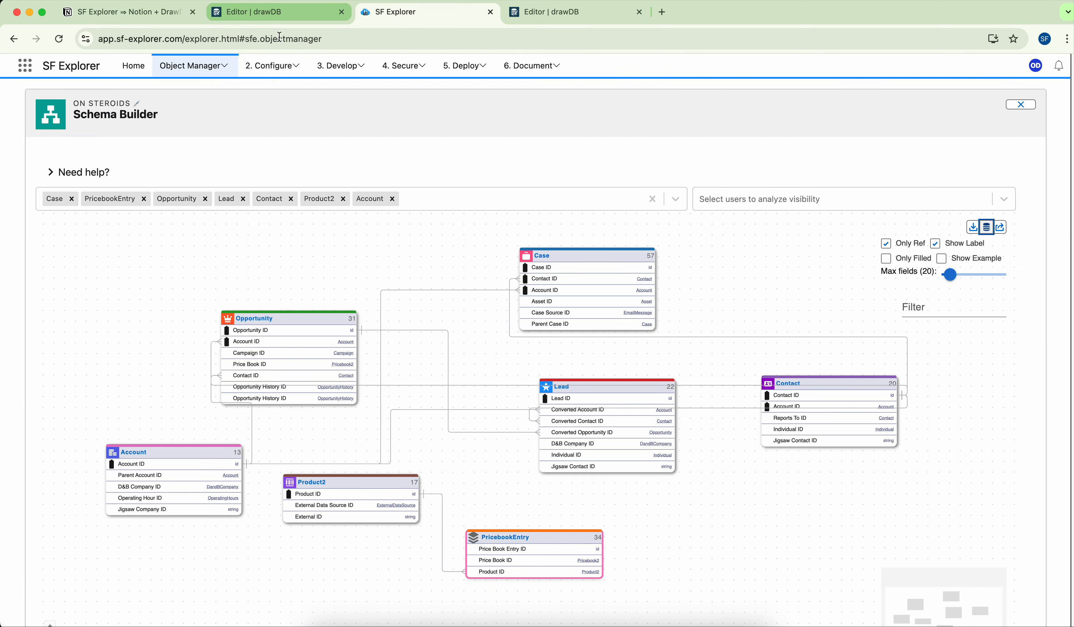
click(1002, 232)
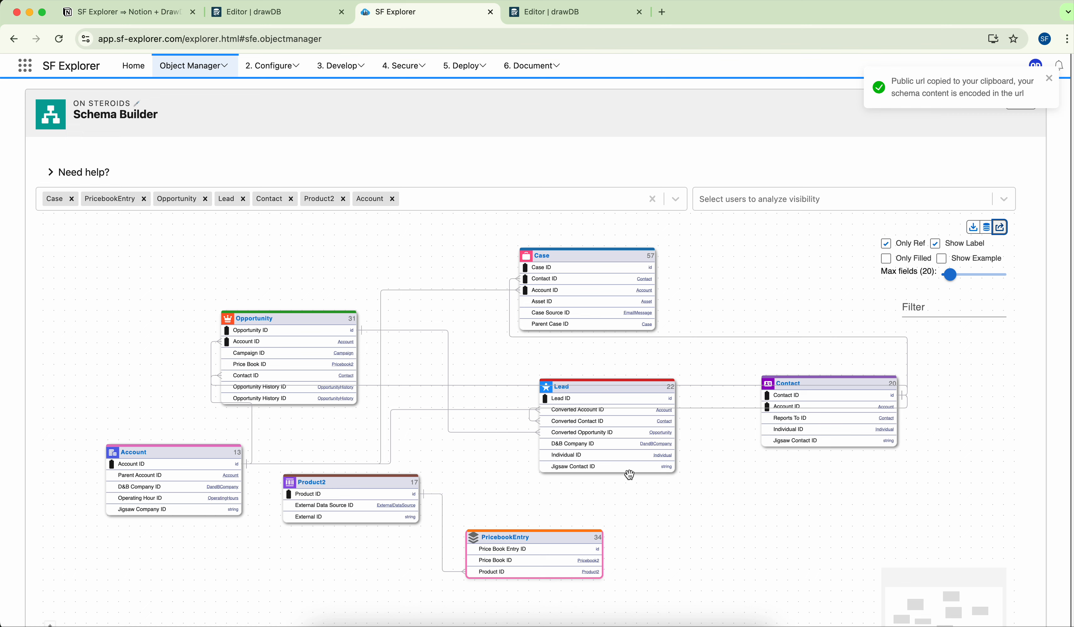
click(661, 11)
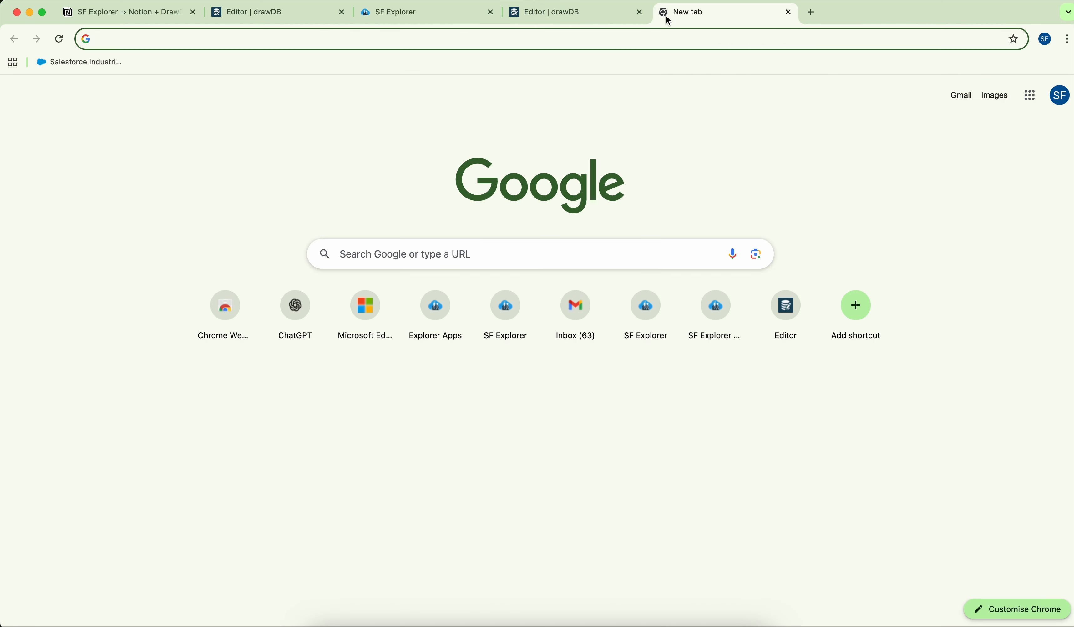
key(super+v)
key(Return)
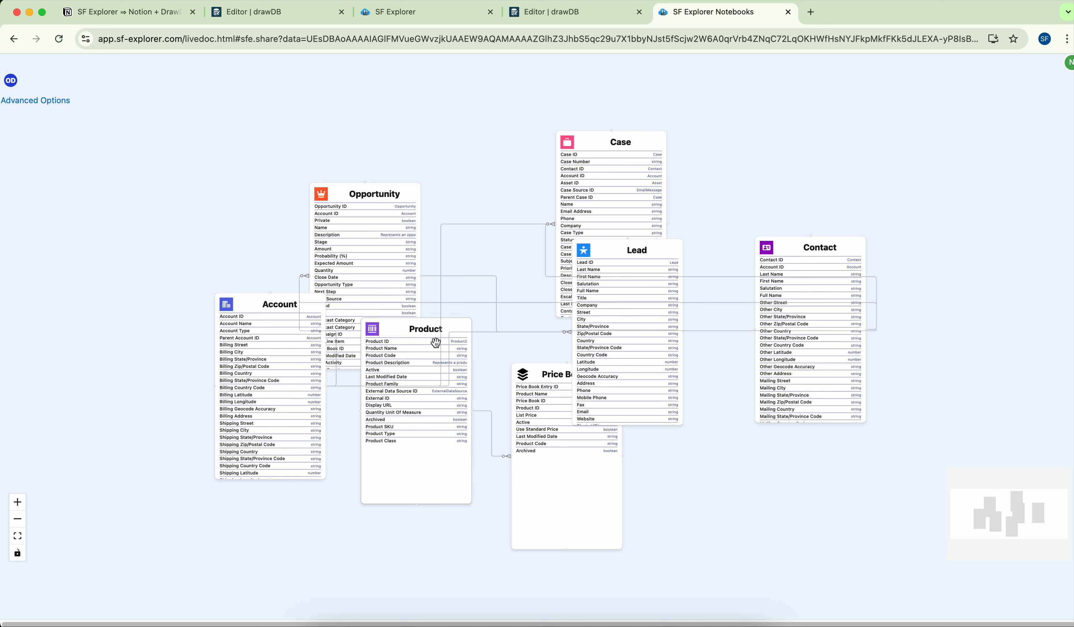
Shift the Product table slightly away from Account on the shared board and bring the Opportunity table to the front.
drag(435, 343, 458, 366)
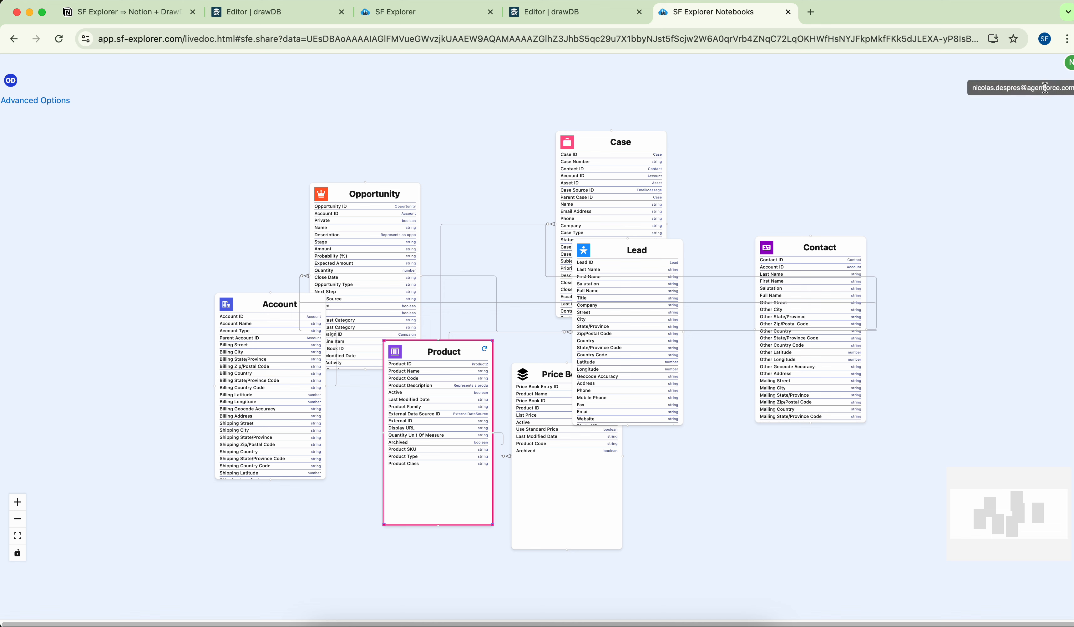
click(397, 199)
mouse_move(351, 196)
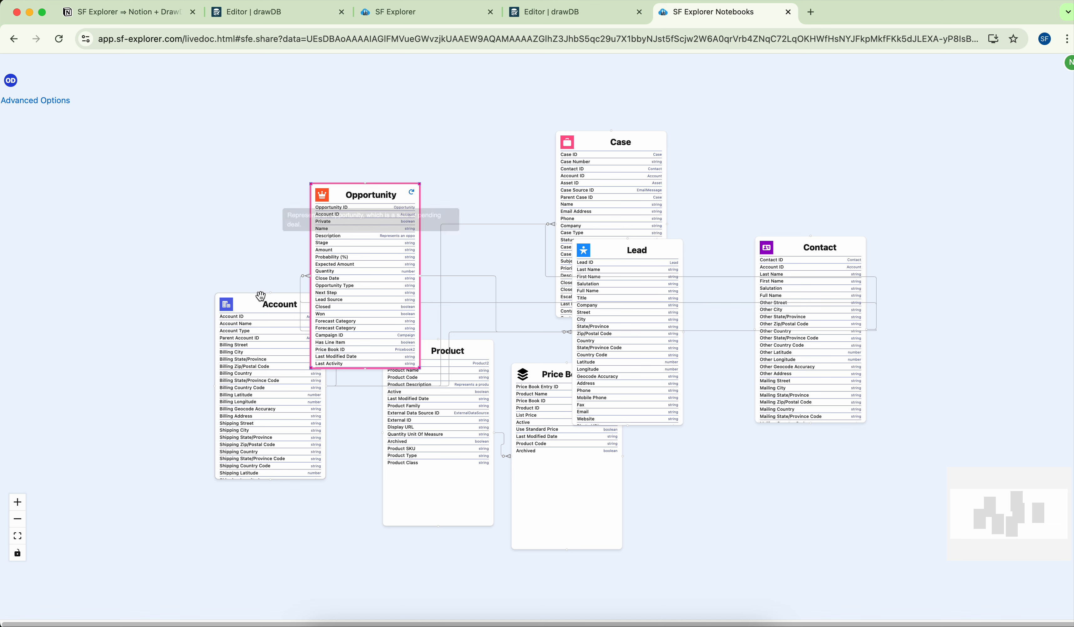
Open the Opportunity table's details and review its presented fields, query and records.
right_click(388, 196)
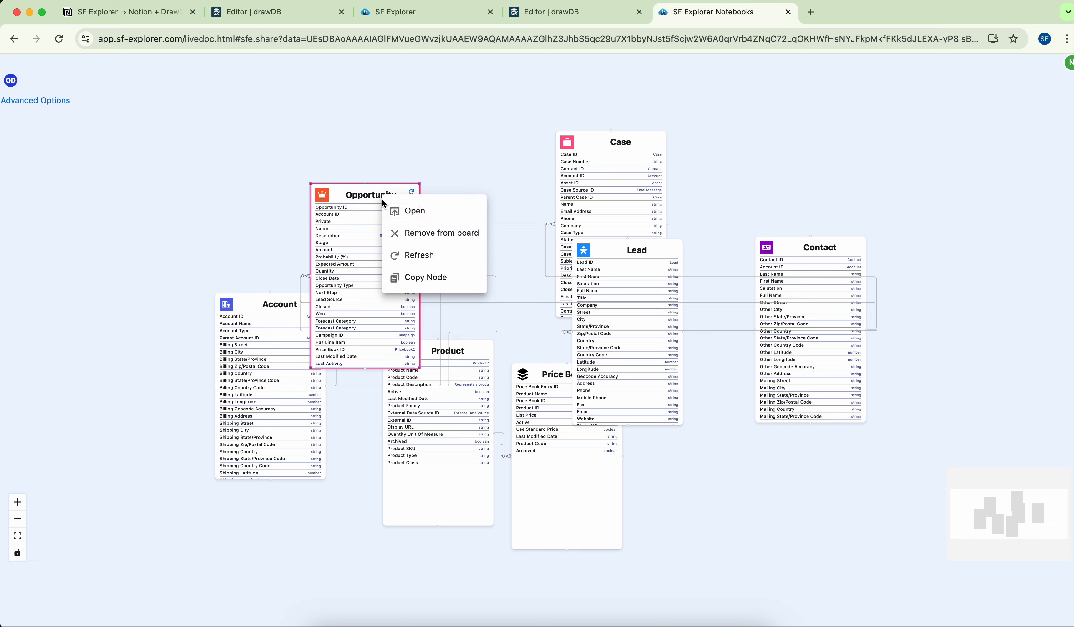
click(409, 211)
scroll(755, 392, down, 2)
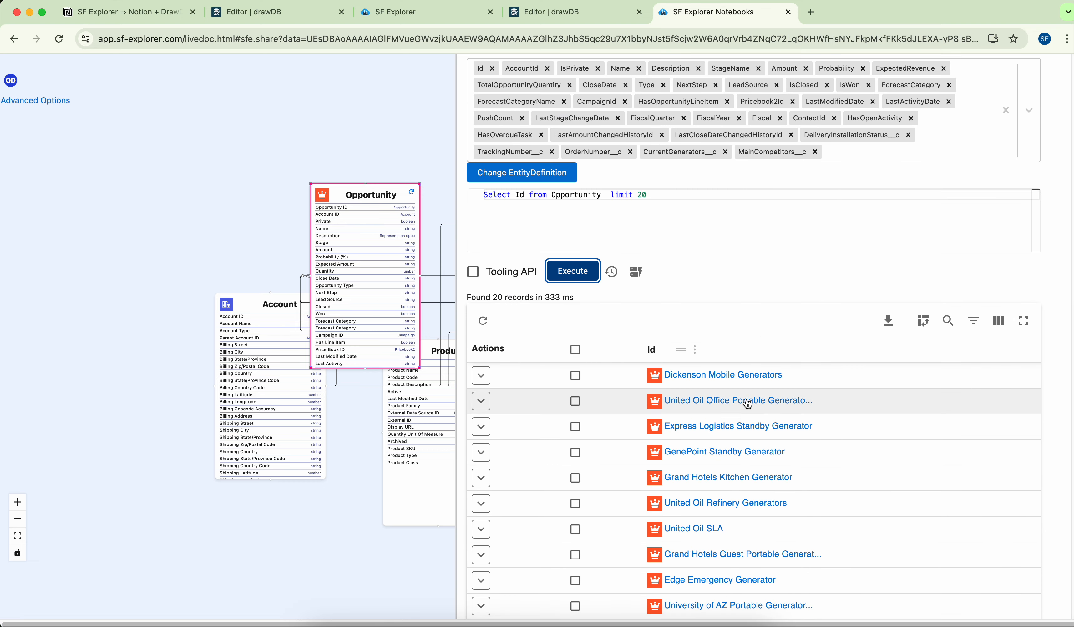
scroll(741, 408, down, 2)
scroll(741, 409, up, 4)
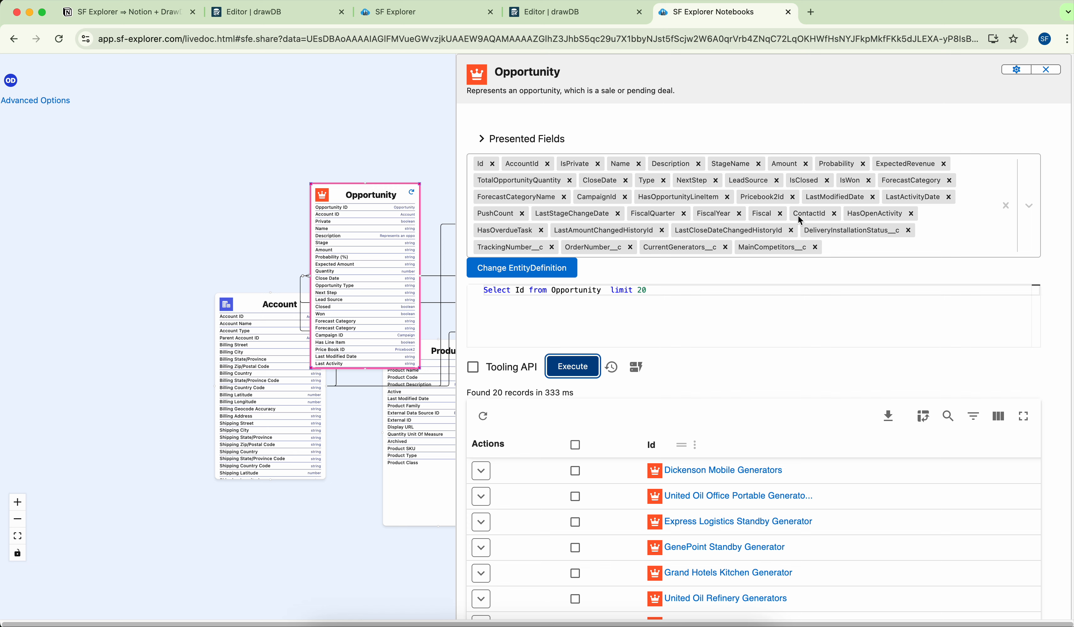
Clear the Opportunity table's presented fields and add IsPrivate, Description and Name.
click(1006, 208)
click(657, 161)
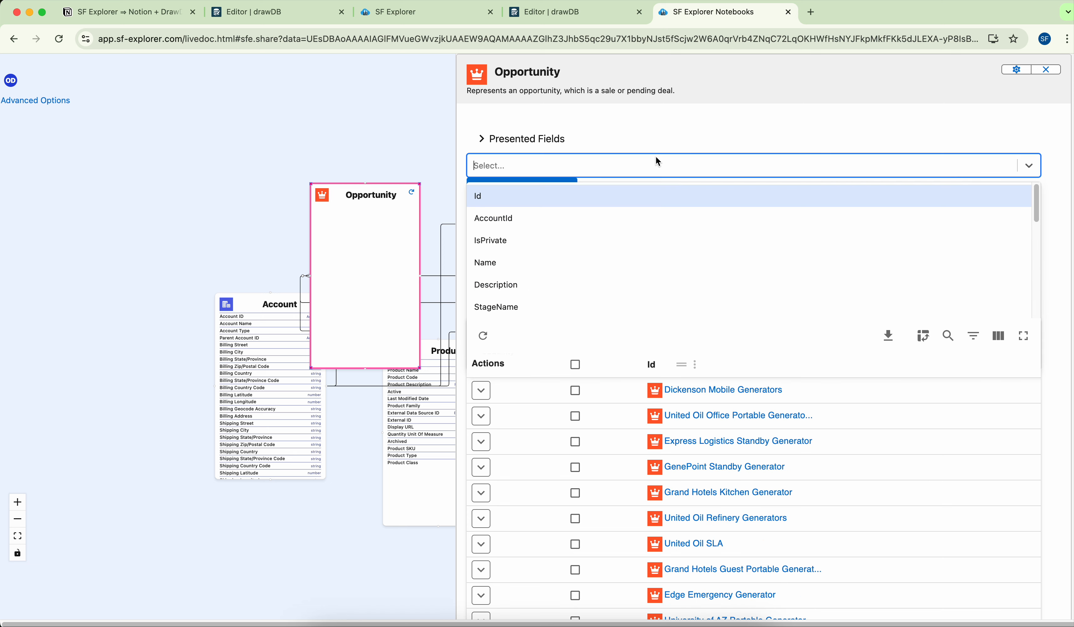
click(631, 240)
click(659, 168)
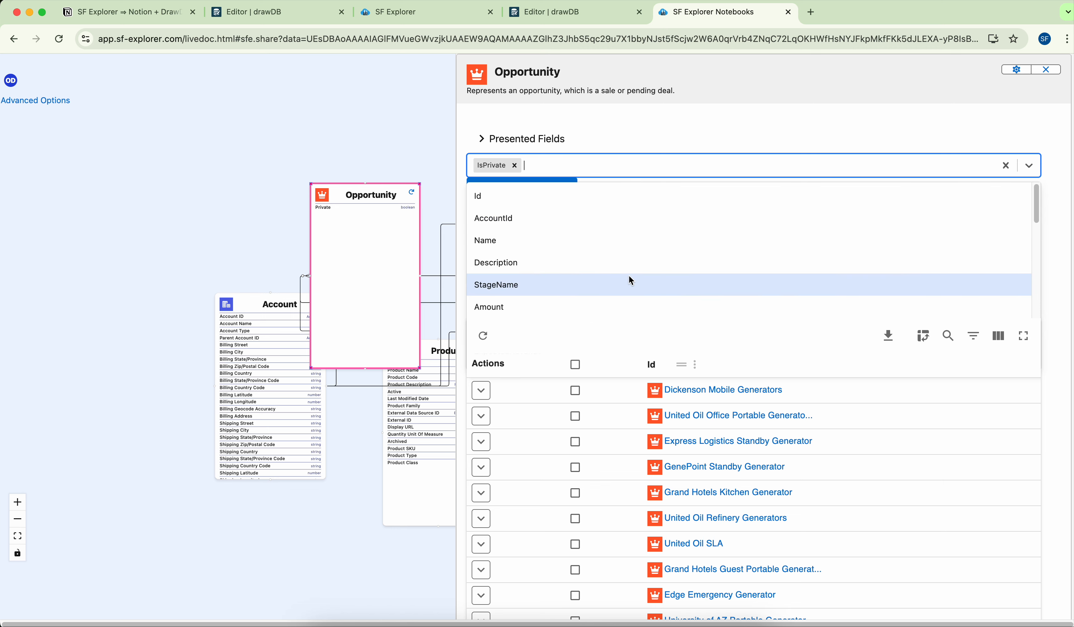
click(628, 263)
click(664, 175)
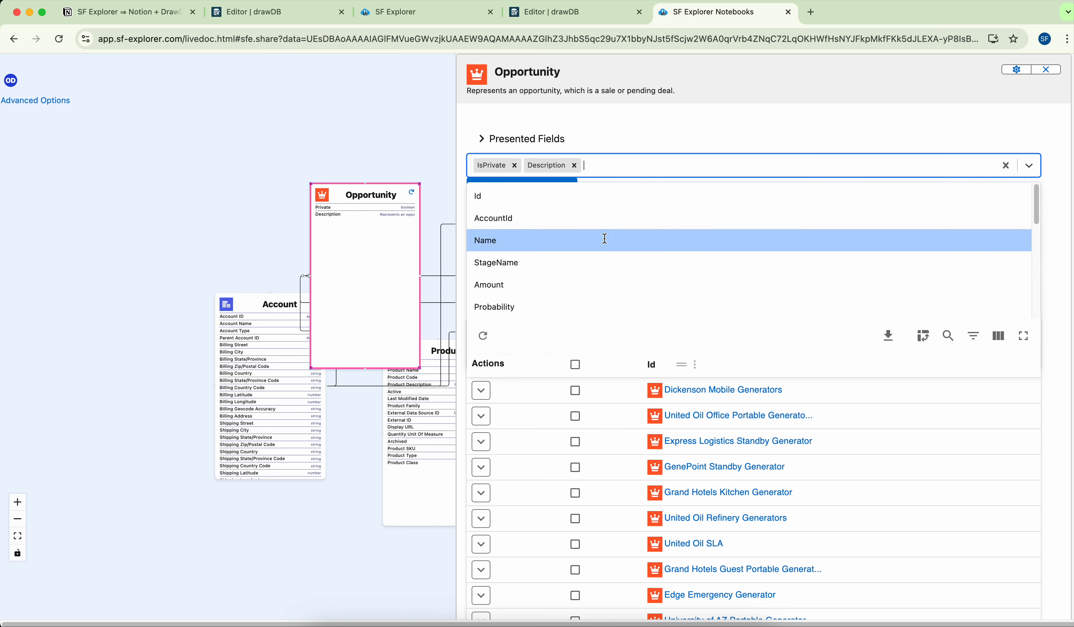
click(607, 240)
Add StageName, Amount, Probability and AccountId to the Opportunity table's presented fields and close its details.
click(684, 170)
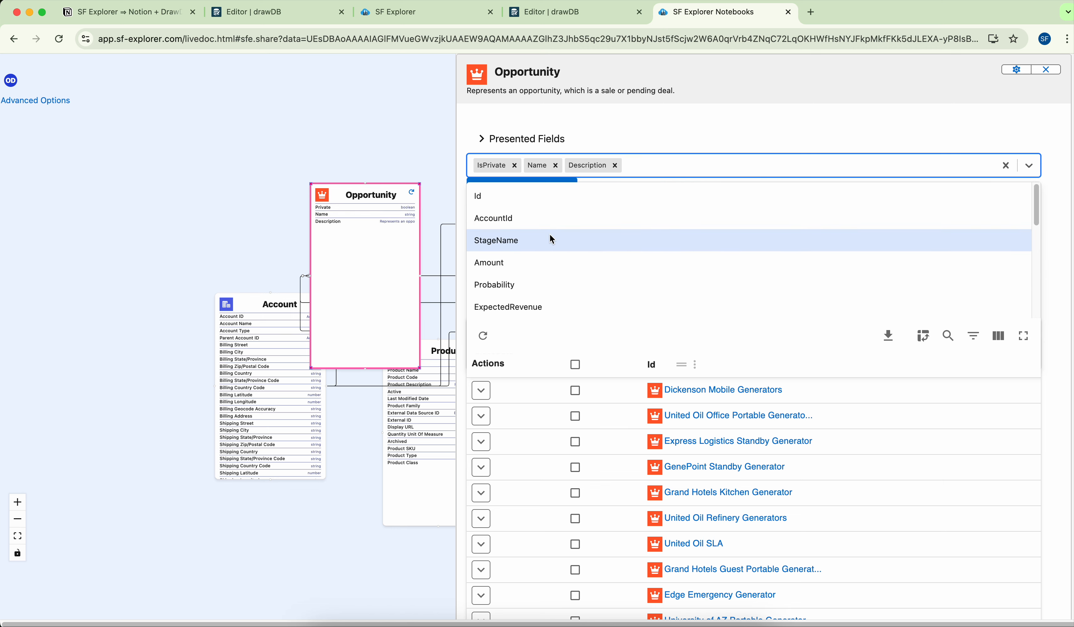
click(614, 240)
click(769, 165)
click(611, 253)
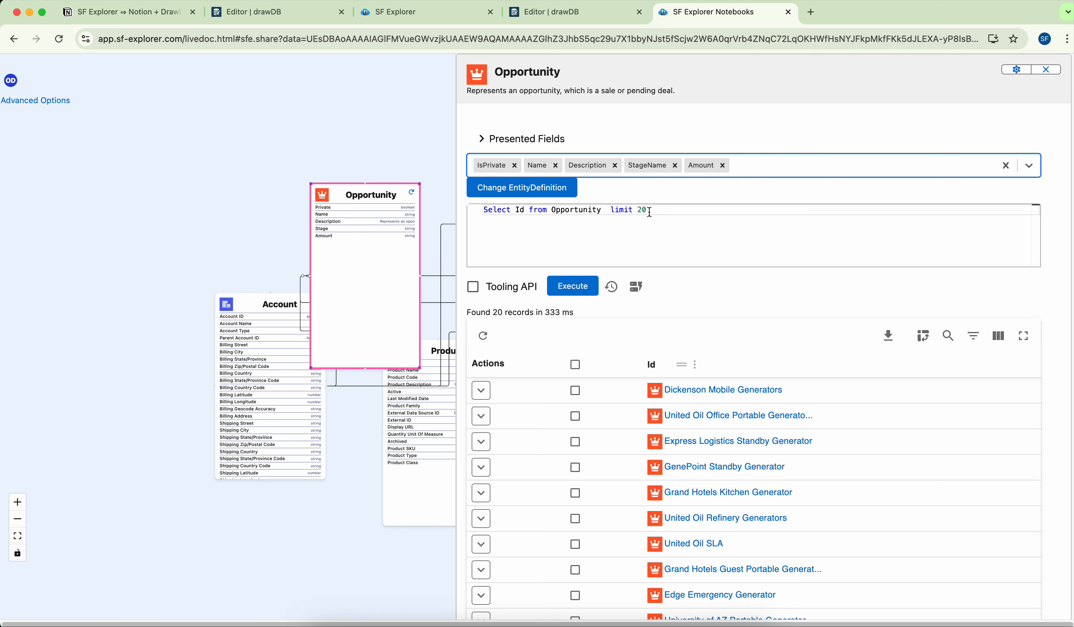
click(762, 167)
click(600, 242)
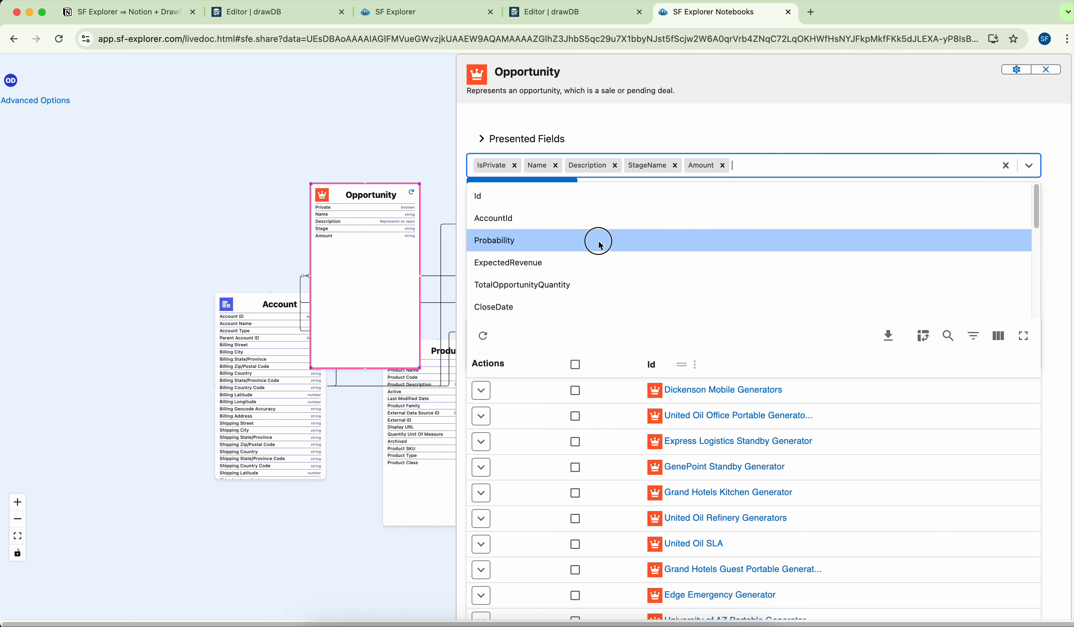
click(827, 168)
click(680, 228)
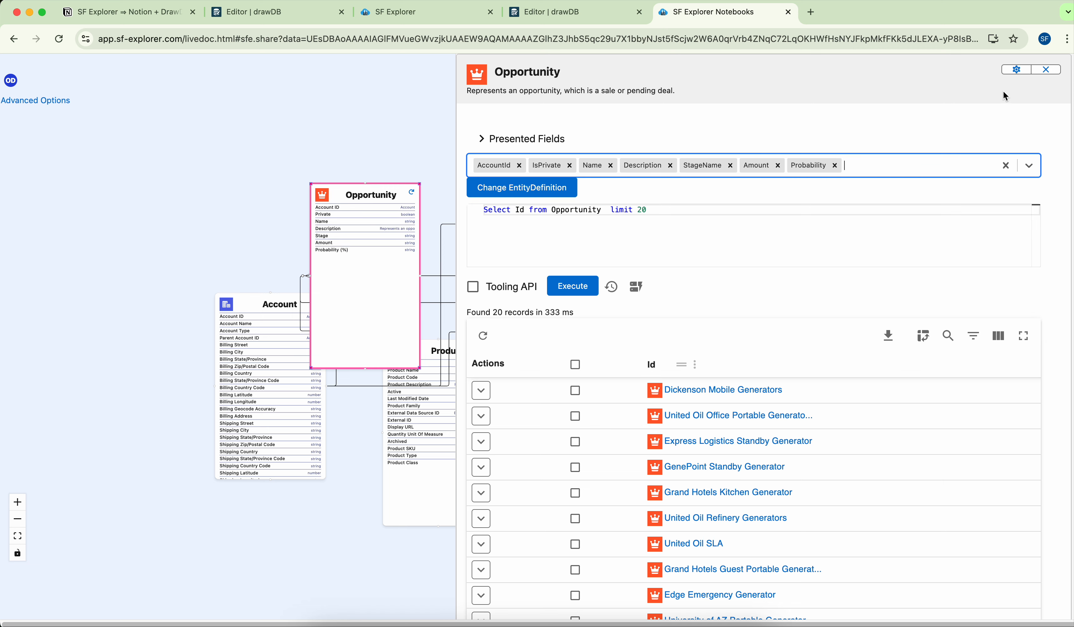
click(1046, 70)
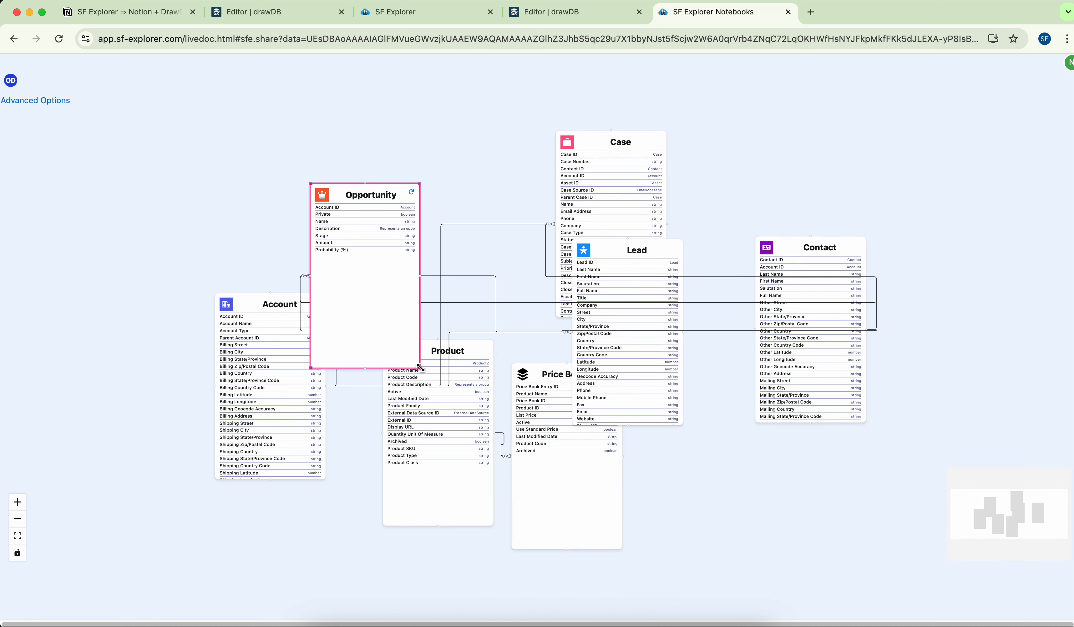
Shorten the Opportunity card to fit its reduced field list and move it slightly up towards Case.
drag(419, 367, 428, 267)
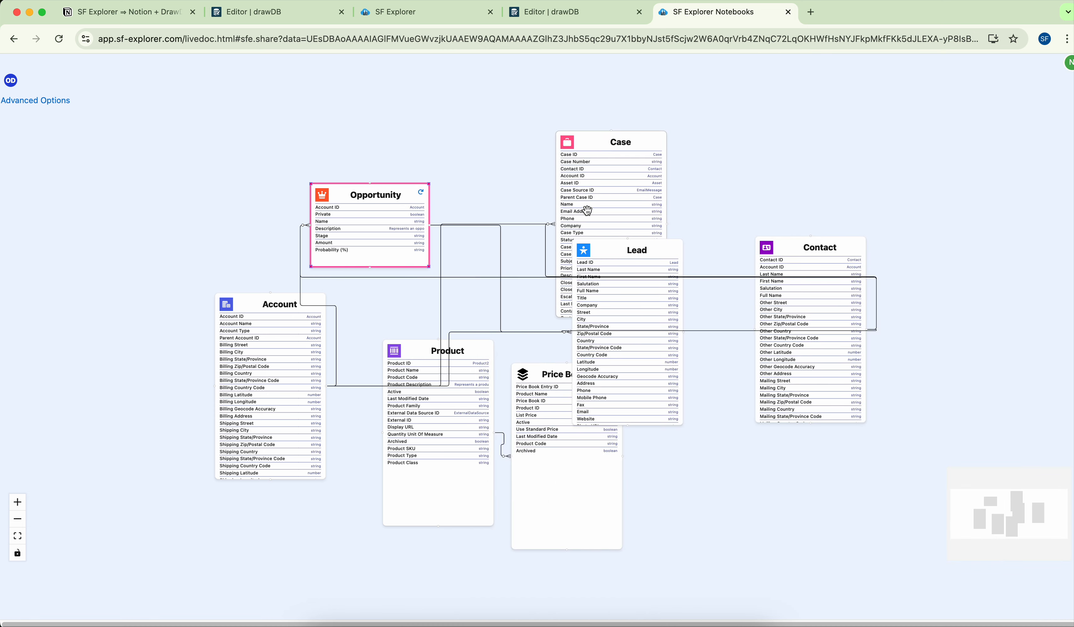
drag(373, 196, 420, 185)
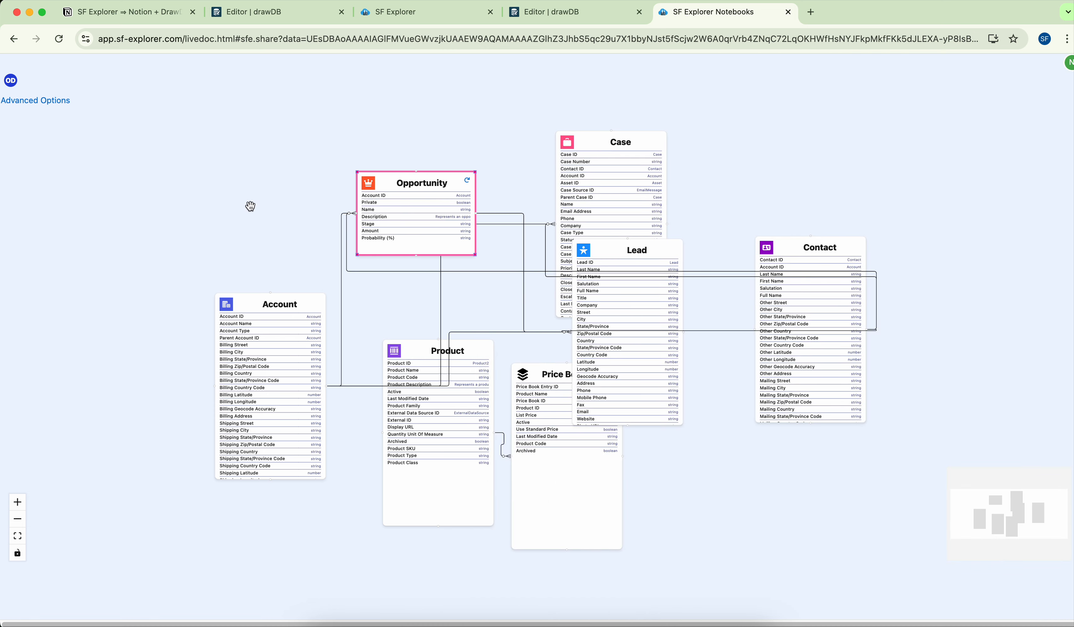
Open the Account table's details and replace its presented fields with ParentId, Name and BillingPostalCode.
click(289, 309)
right_click(292, 311)
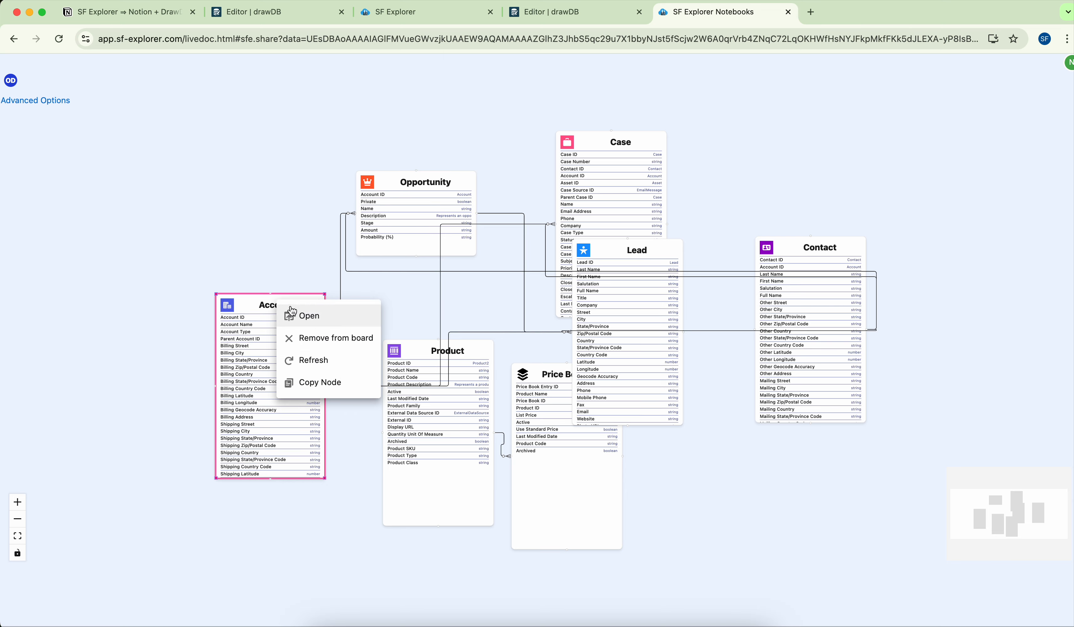
click(314, 317)
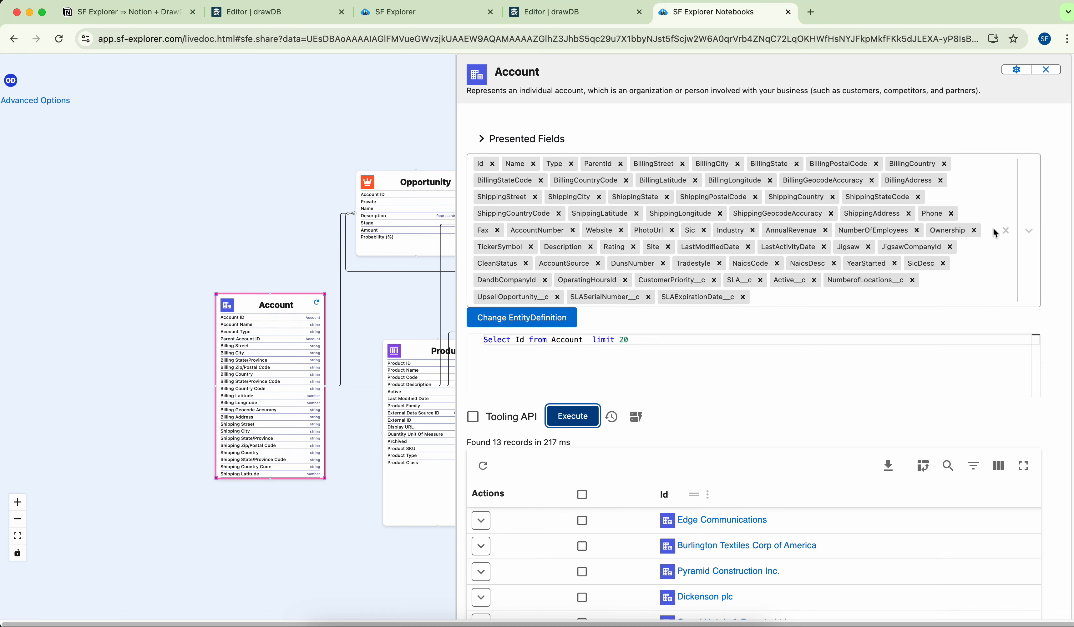
click(1007, 231)
click(705, 165)
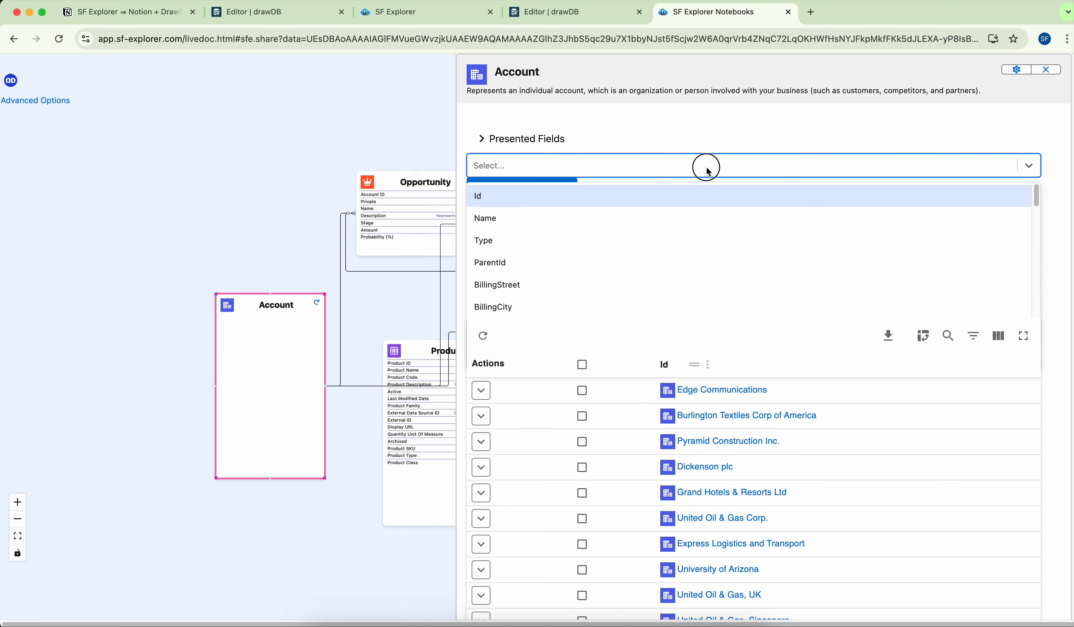
click(641, 259)
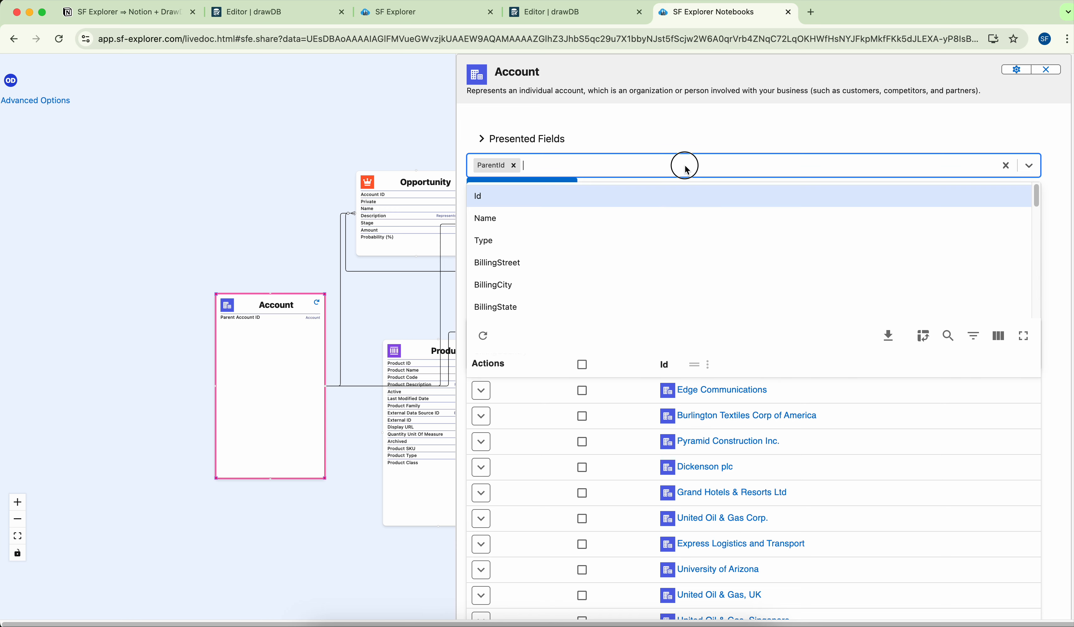
click(566, 219)
click(648, 176)
click(503, 306)
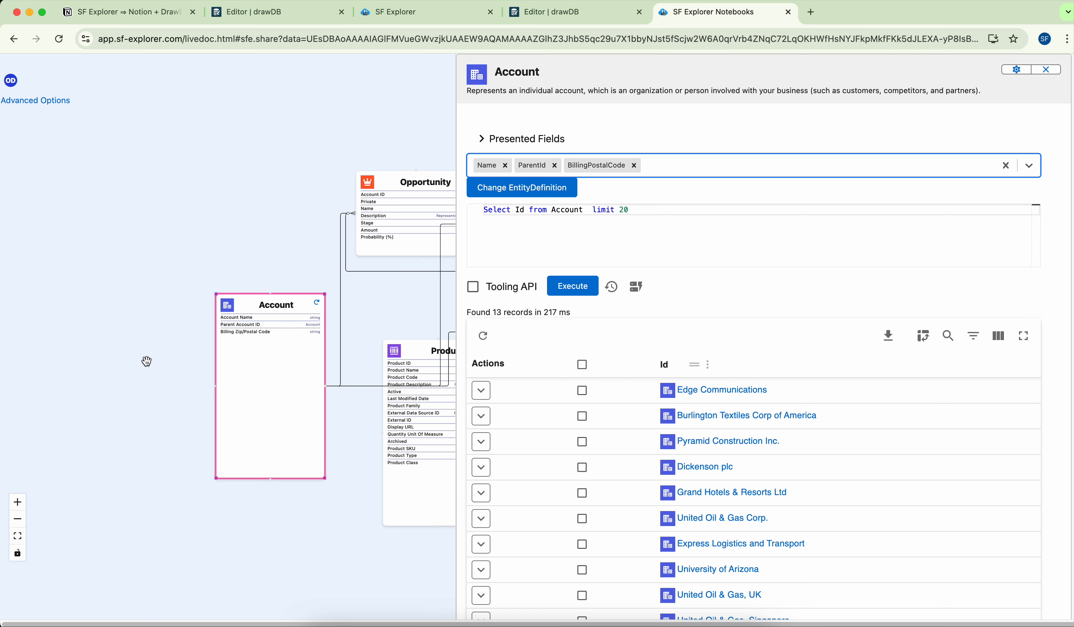
Shrink the Account card to fit its reduced field list and close the table's details.
drag(325, 479, 314, 367)
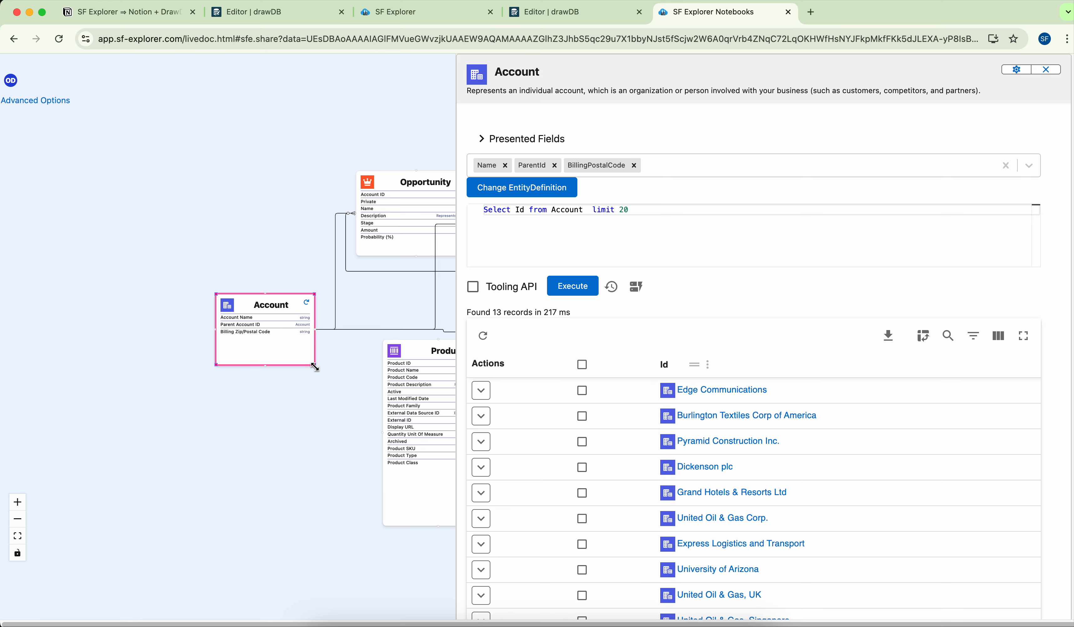
click(319, 405)
click(1047, 70)
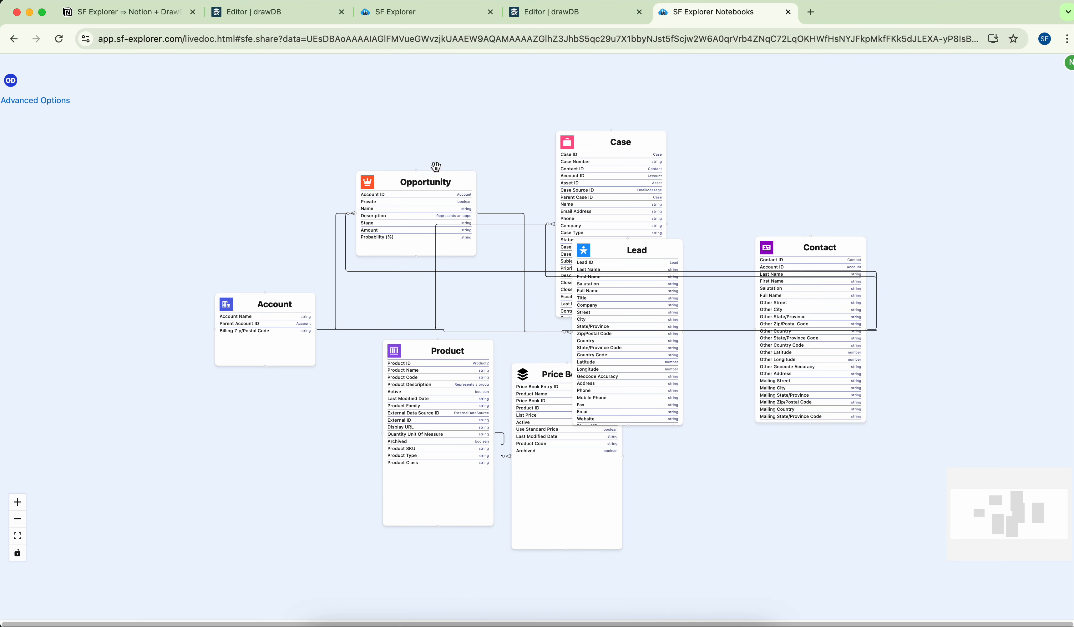
Copy the edited board's public share URL from its advanced options and close the board's browser tab.
click(34, 101)
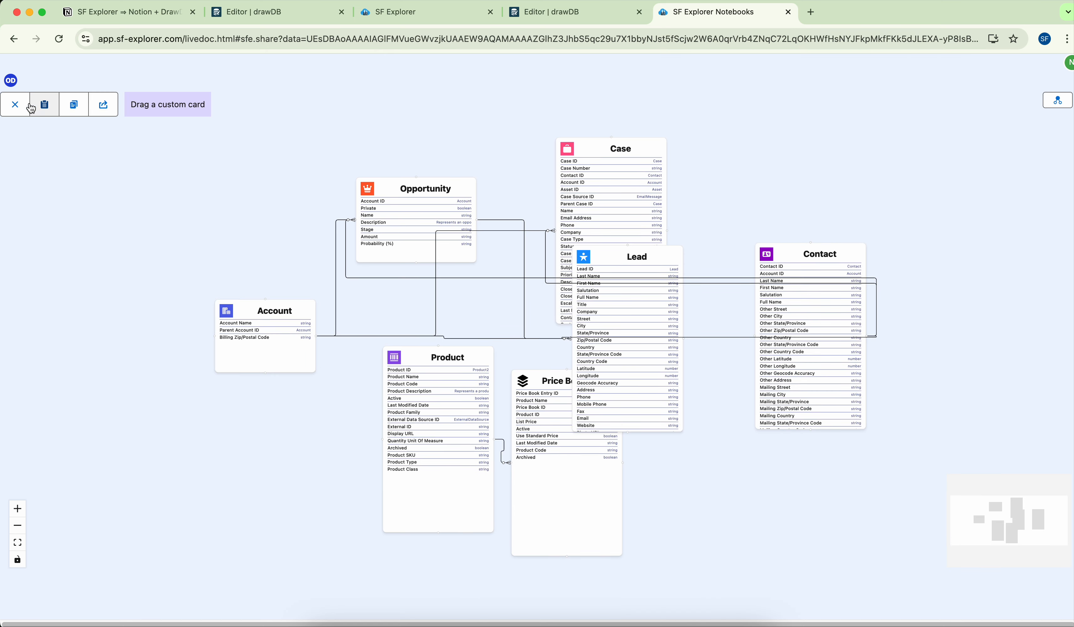
click(104, 108)
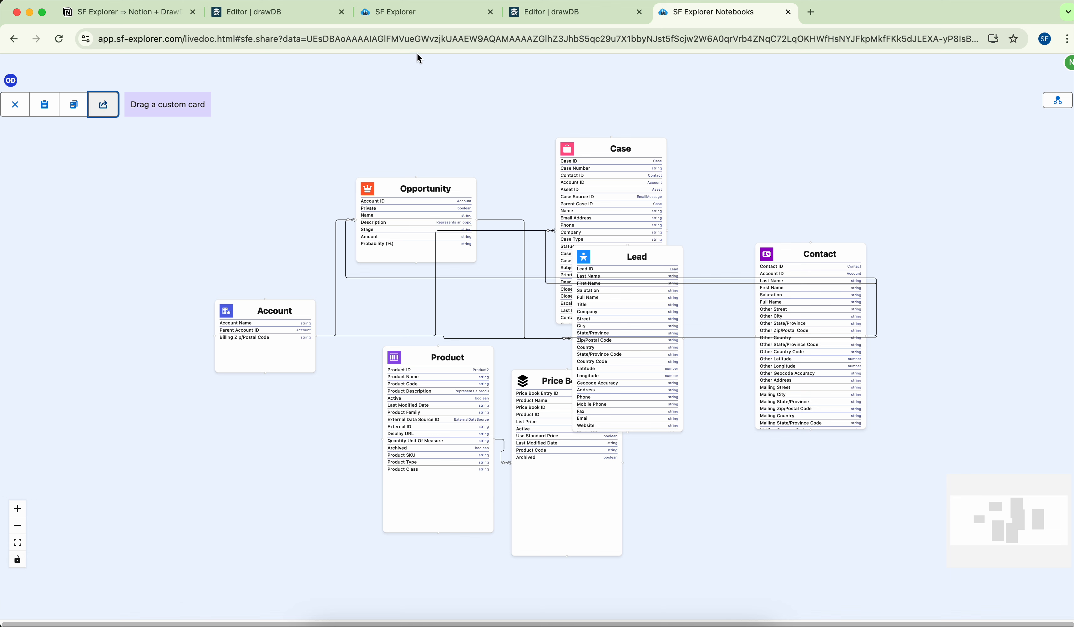
click(788, 13)
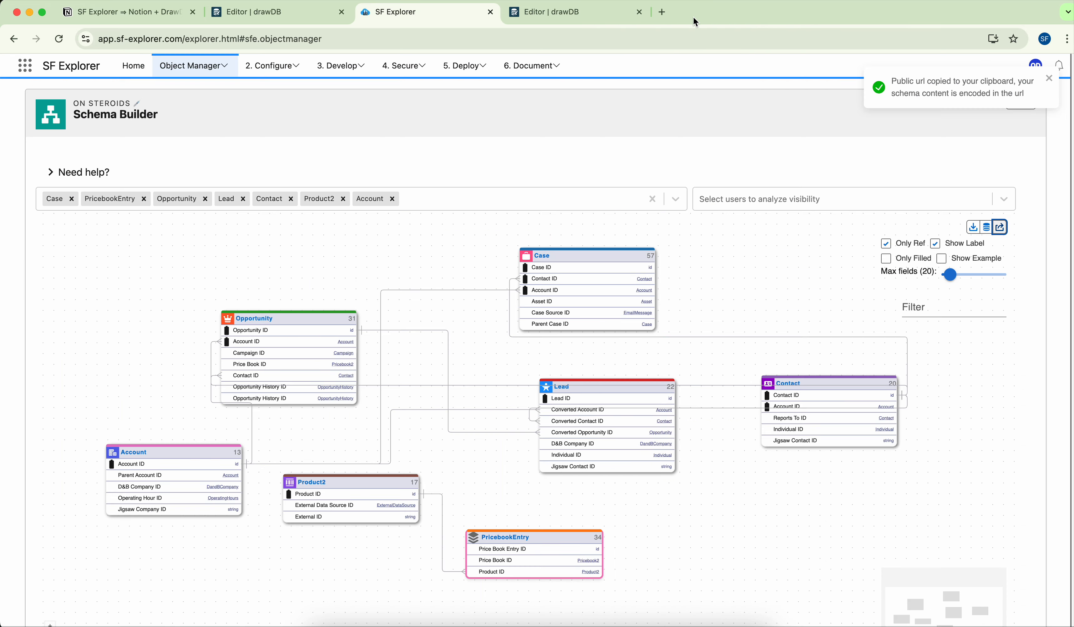
Switch to the Notion page and delete the old SF Explorer schema embed under "Sharing a schema".
click(122, 13)
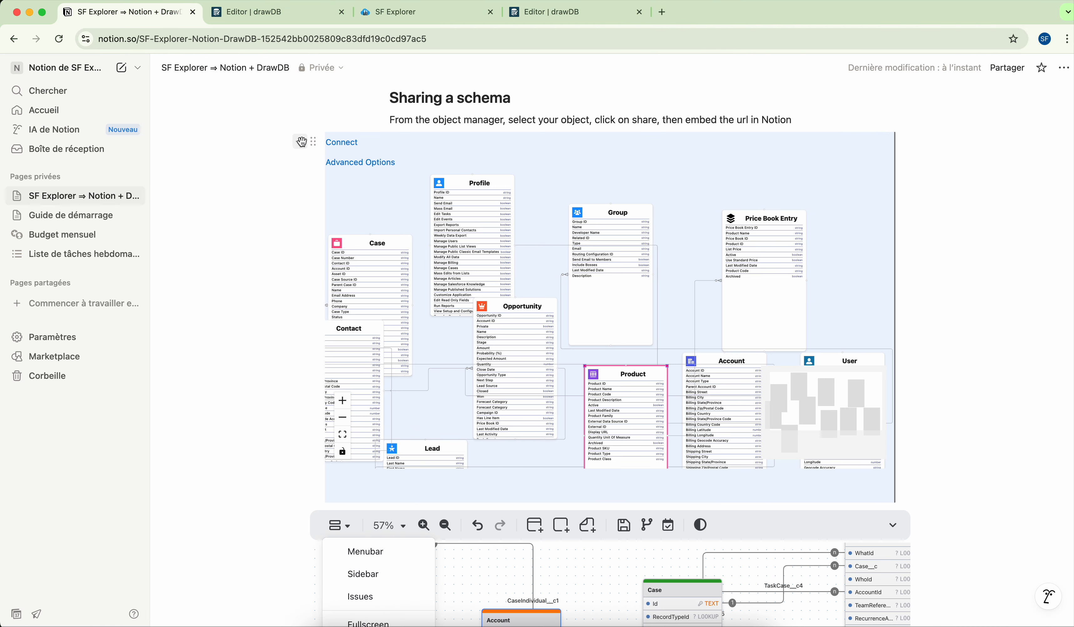
click(313, 141)
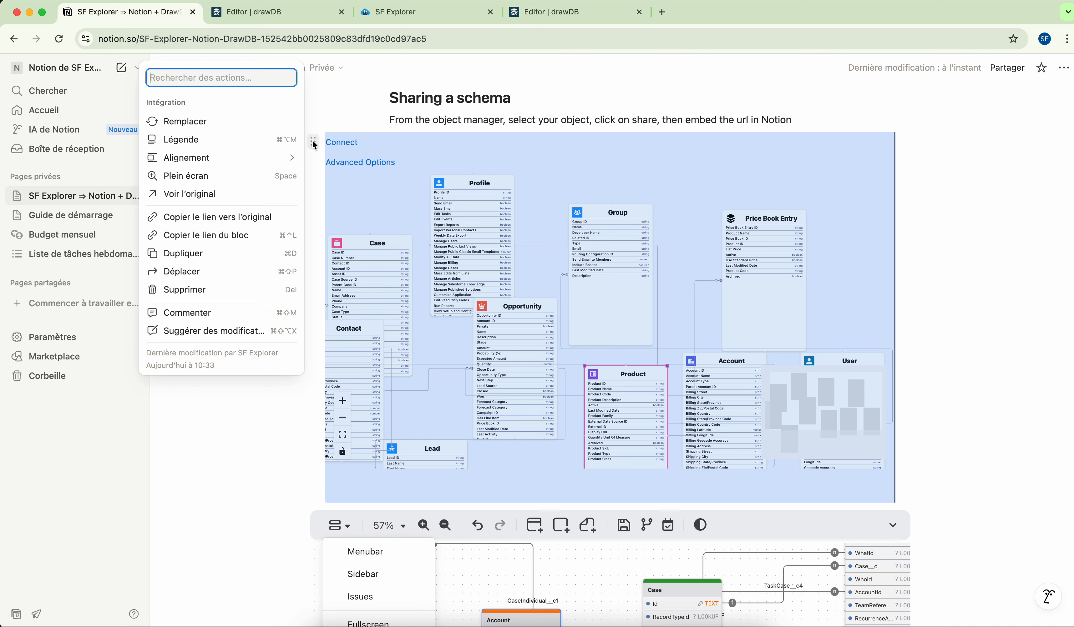
click(812, 151)
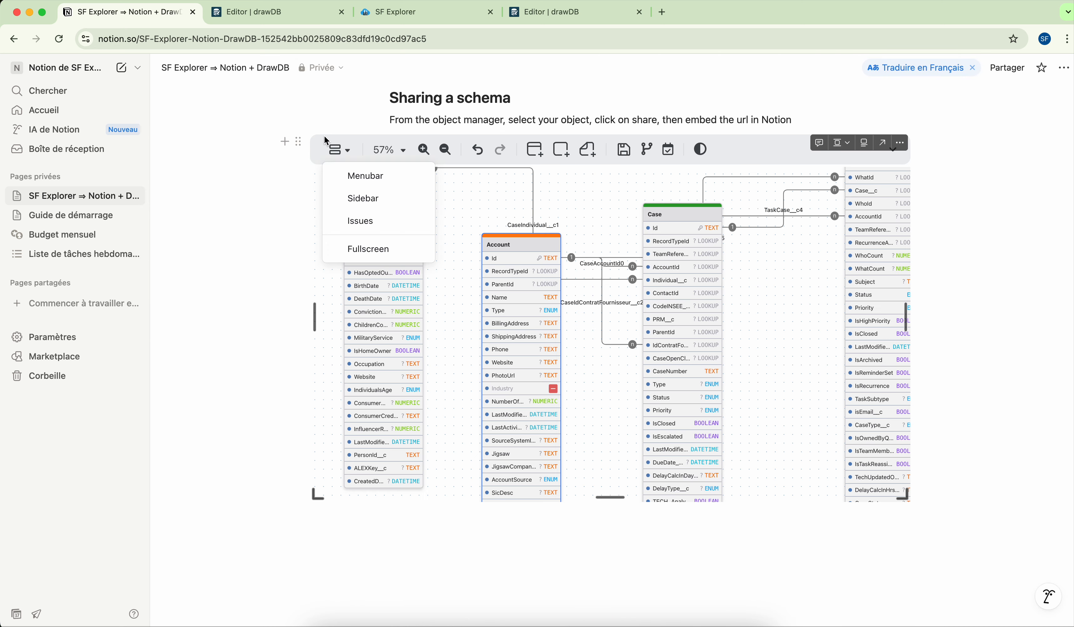
Add an empty block below the "From the object manager" instruction line and open the choices for its block type.
click(299, 142)
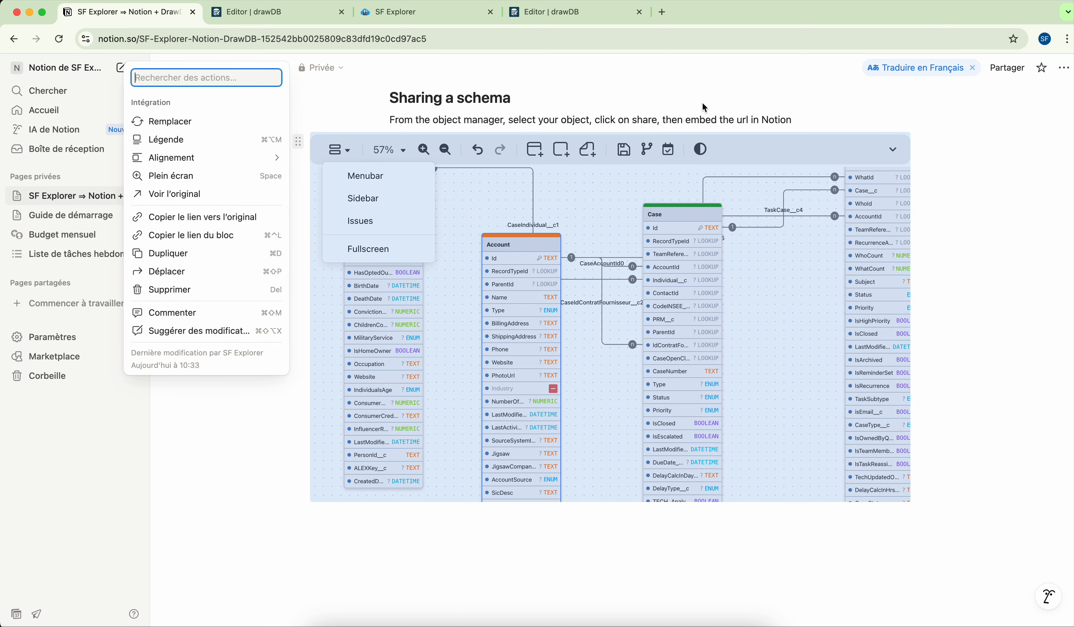
click(824, 114)
click(812, 113)
key(Return)
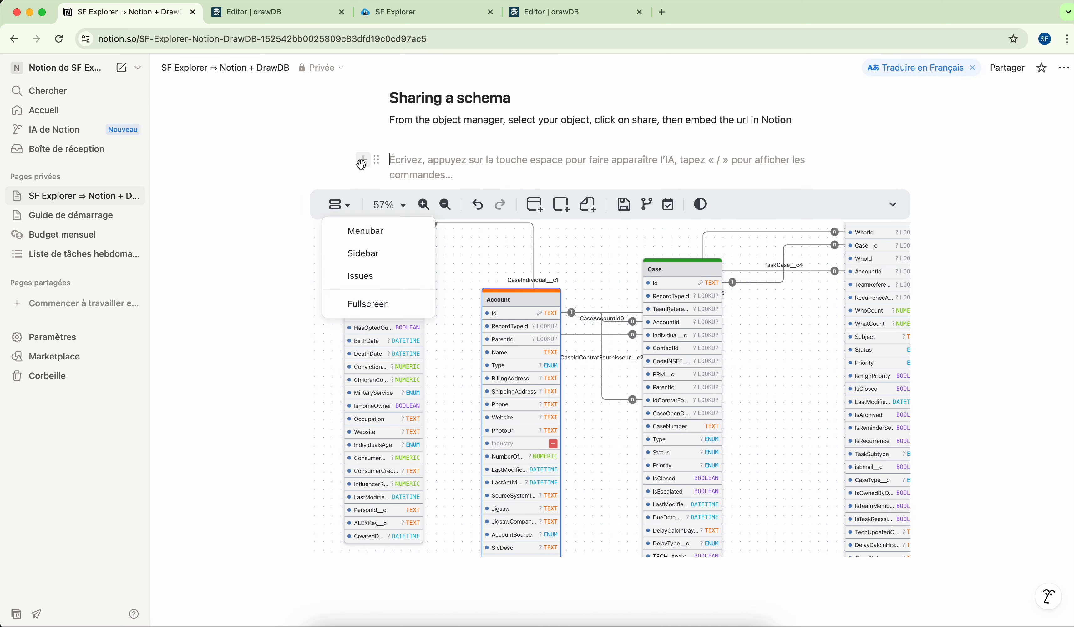
click(363, 161)
text(emb)
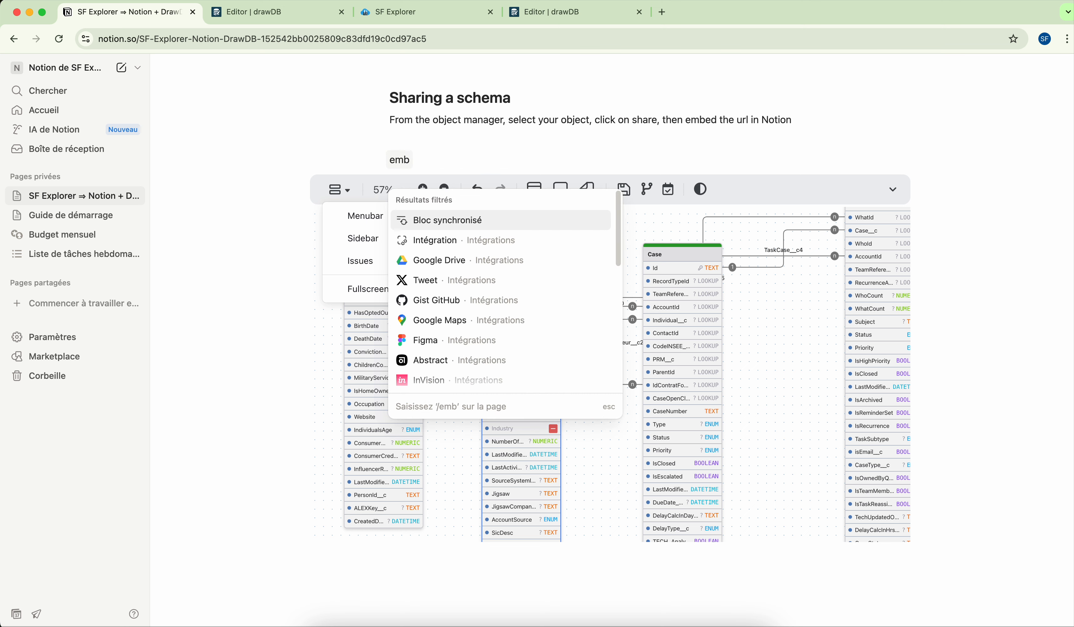
text(e)
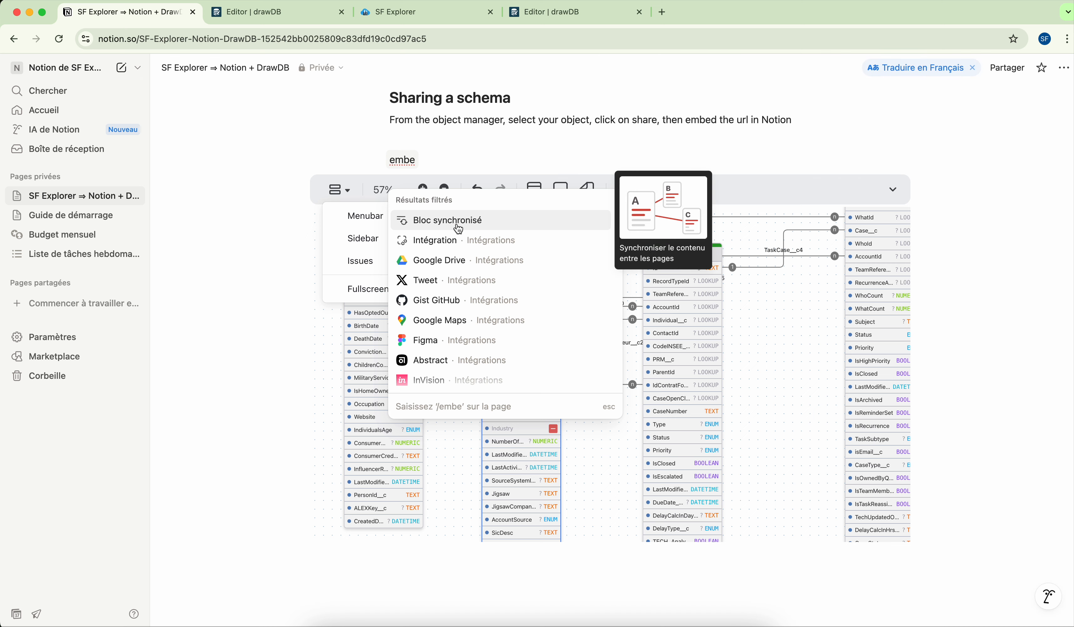
text(d)
scroll(489, 220, down, 2)
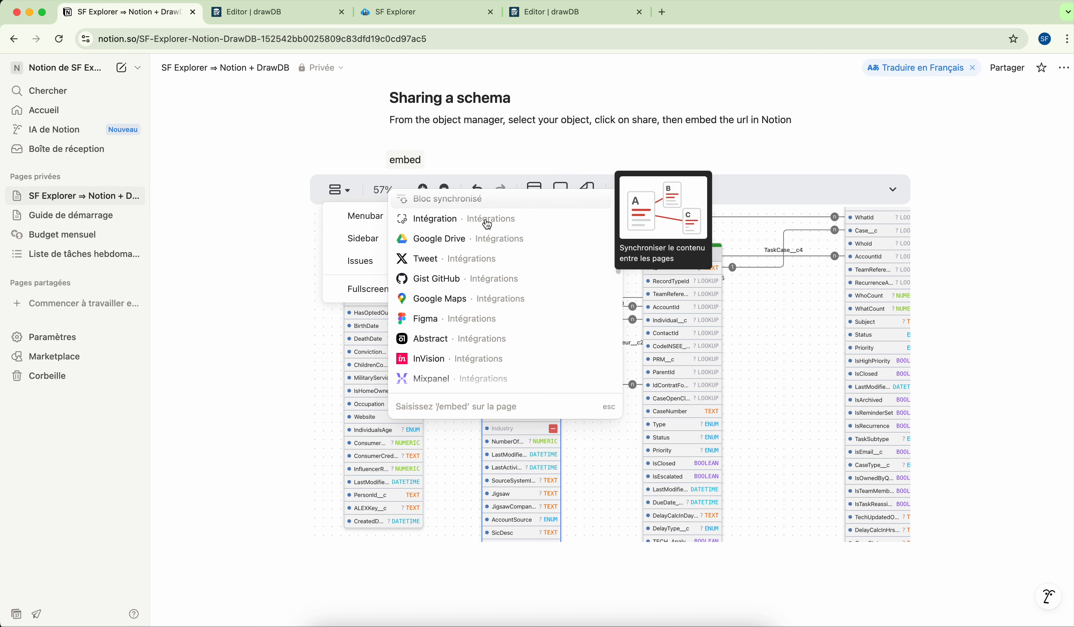
scroll(483, 232, up, 1)
scroll(487, 233, up, 1)
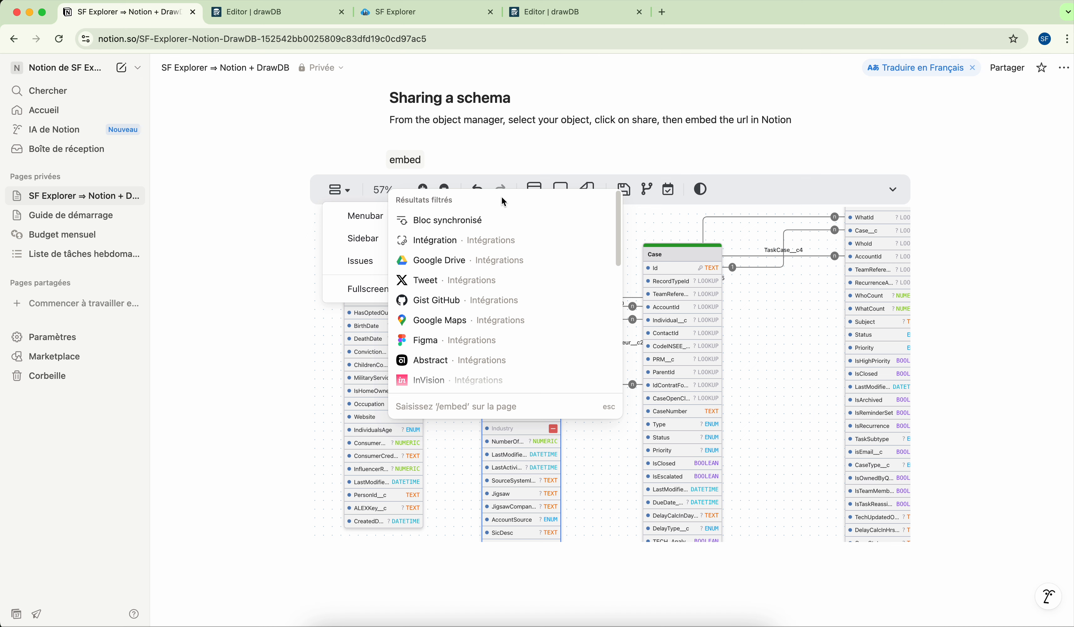
key(BackSpace)
key(BackSpace)
key(BackSpace)
key(BackSpace)
key(BackSpace)
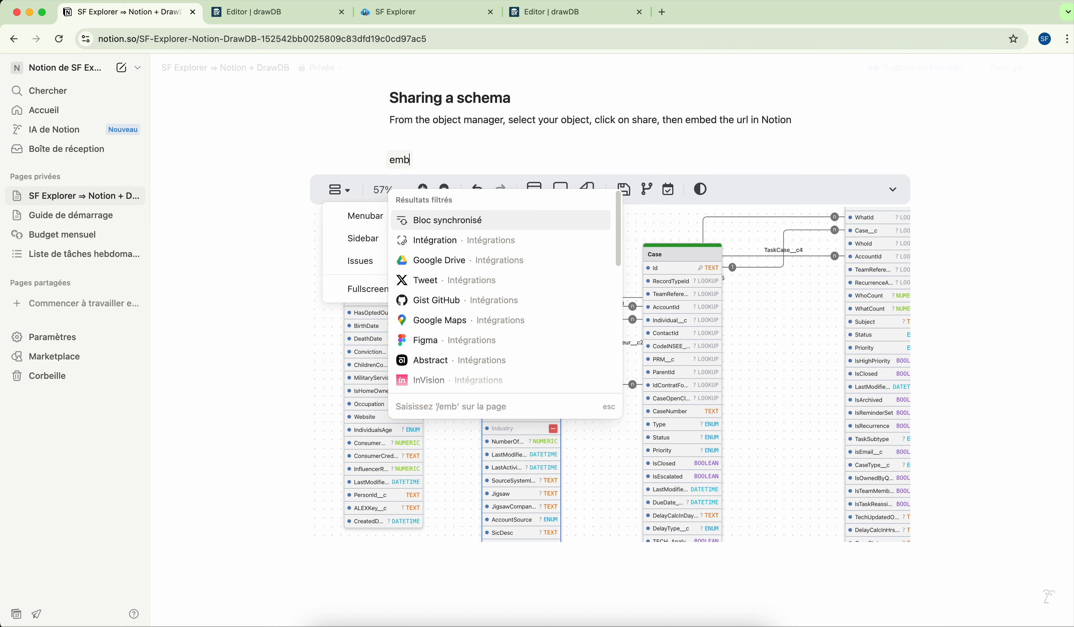
Find the Intégration block with "ifr", insert it and embed the copied public schema URL.
text(ifr)
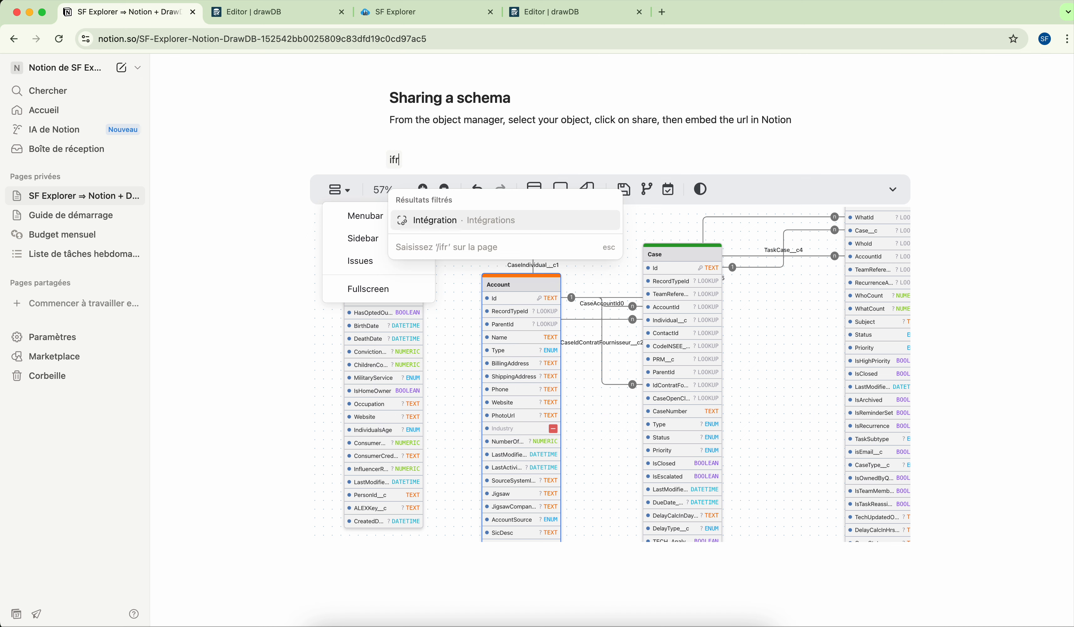
click(474, 222)
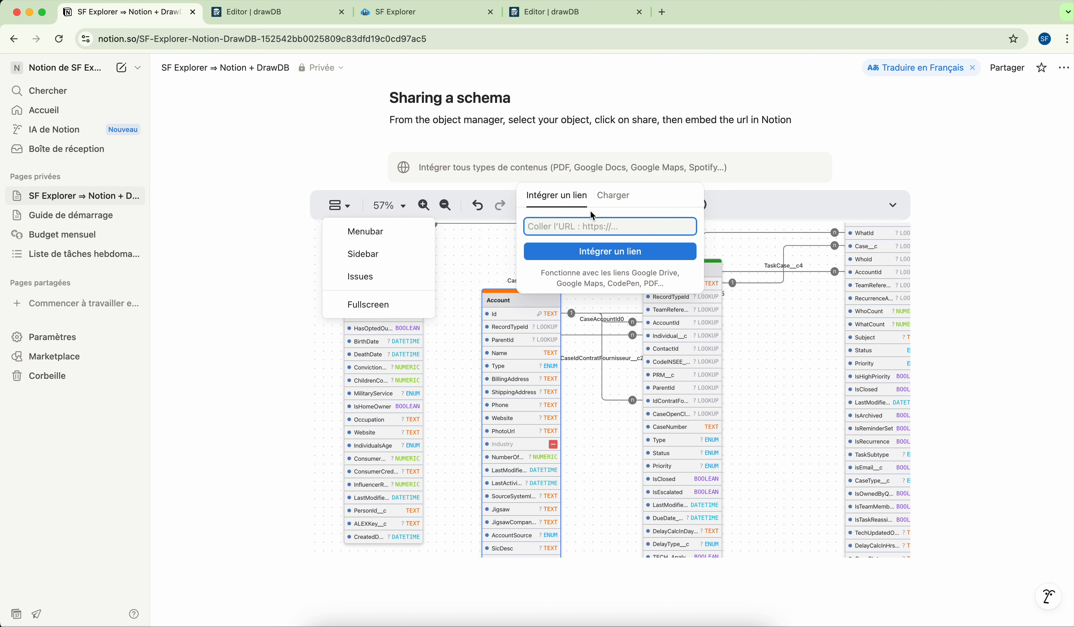
key(super+v)
click(559, 251)
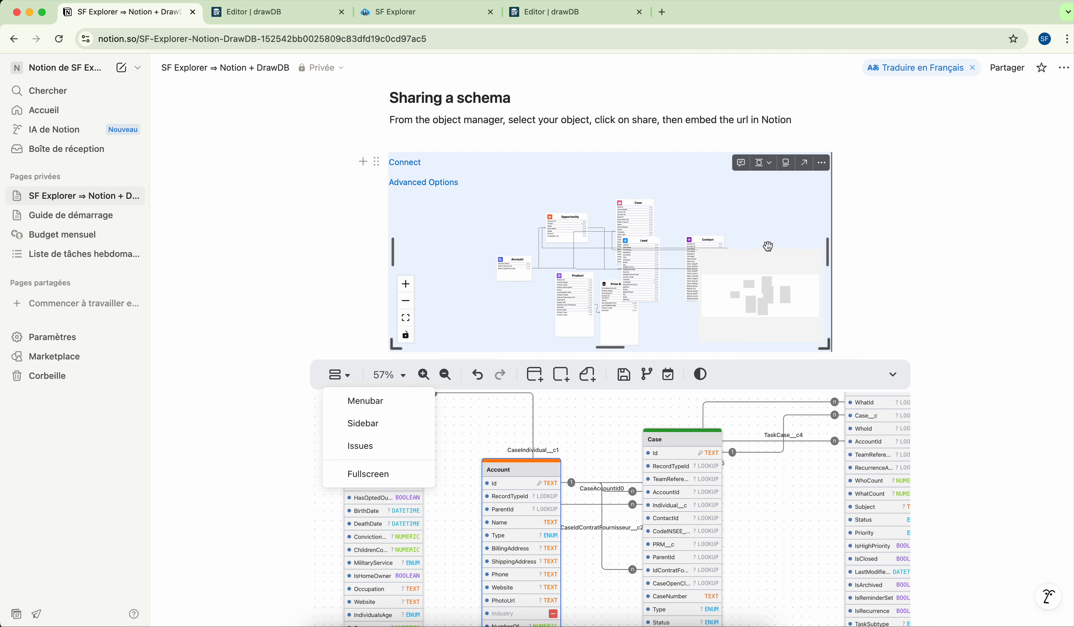
Enlarge the embedded schema block beyond the text width and zoom in on its Account, Opportunity and Lead tables.
drag(825, 345, 925, 396)
scroll(773, 347, up, 6)
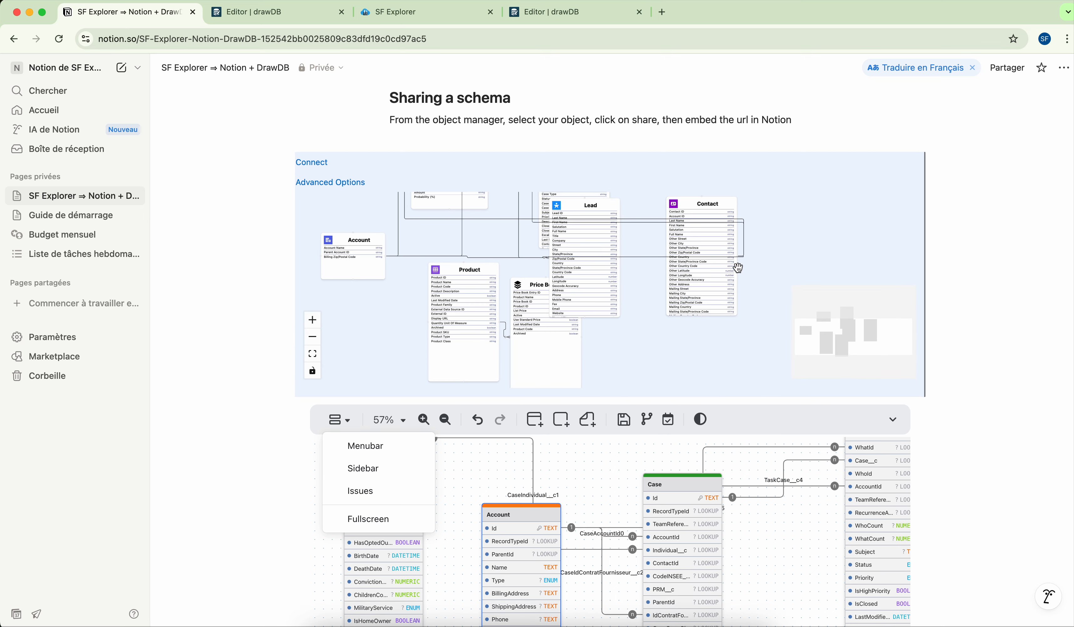
drag(762, 246, 787, 266)
scroll(489, 272, up, 4)
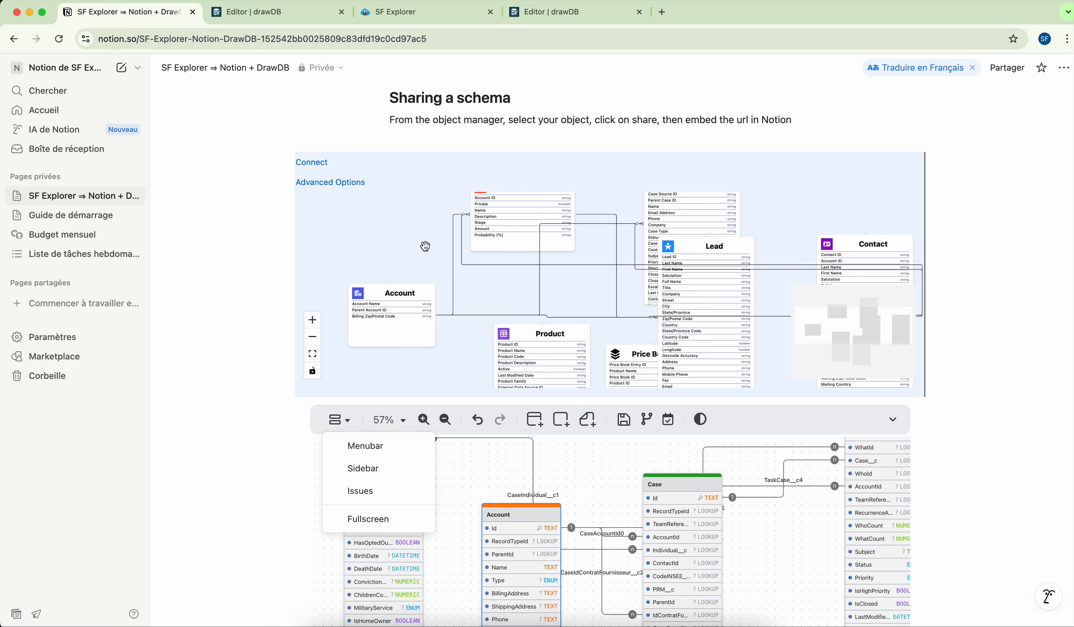
Reposition the Opportunity table within the embedded schema, keeping it between the Account and Case tables.
drag(427, 244, 343, 276)
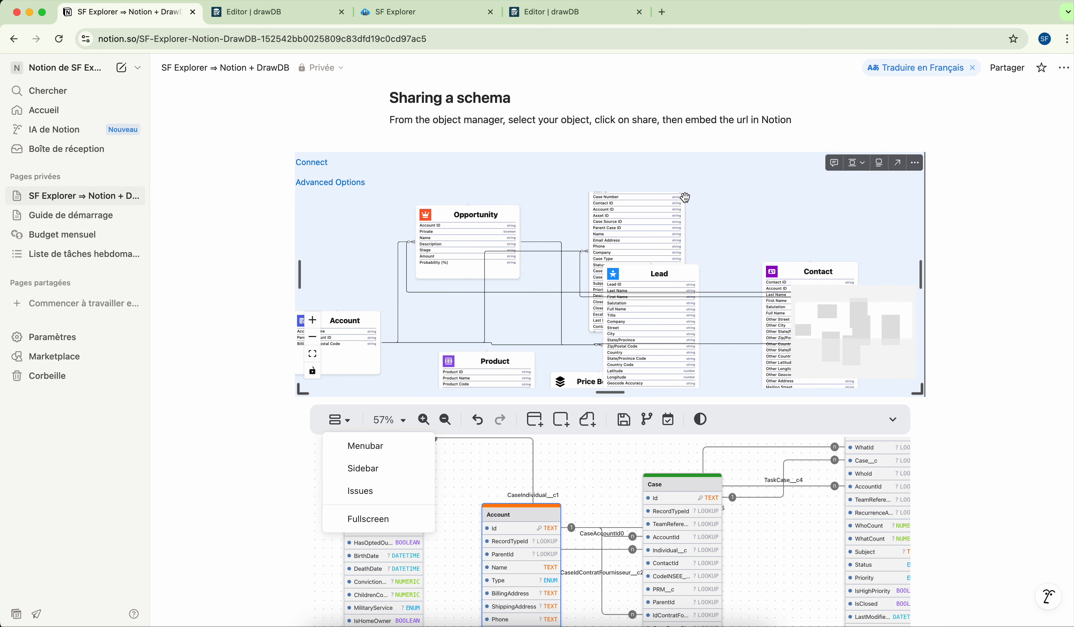
scroll(686, 198, down, 2)
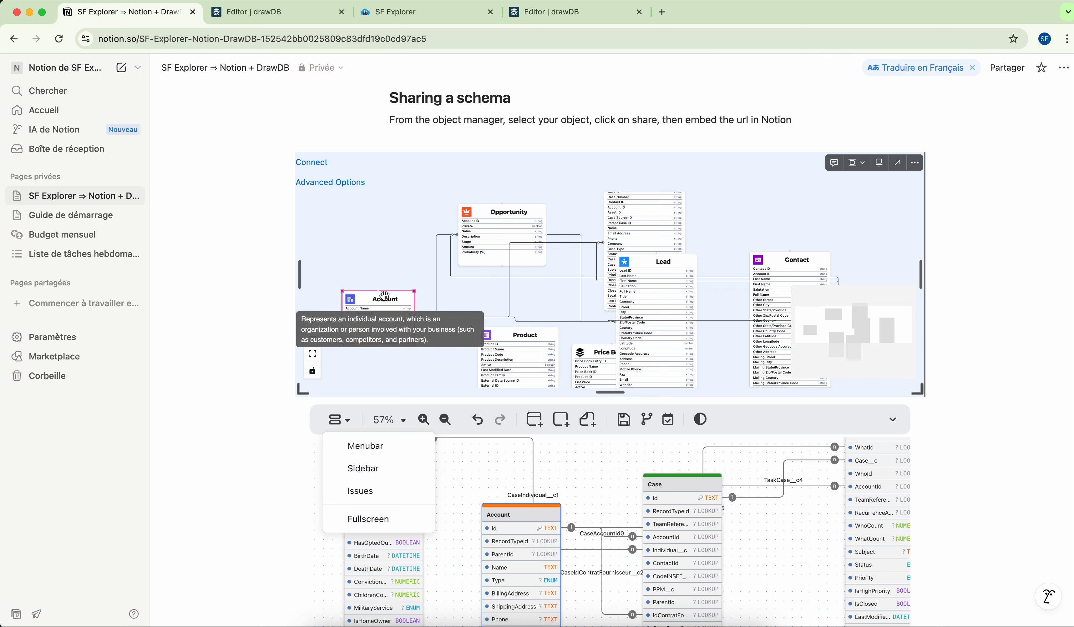
drag(402, 299, 390, 296)
drag(472, 214, 459, 296)
drag(633, 314, 613, 209)
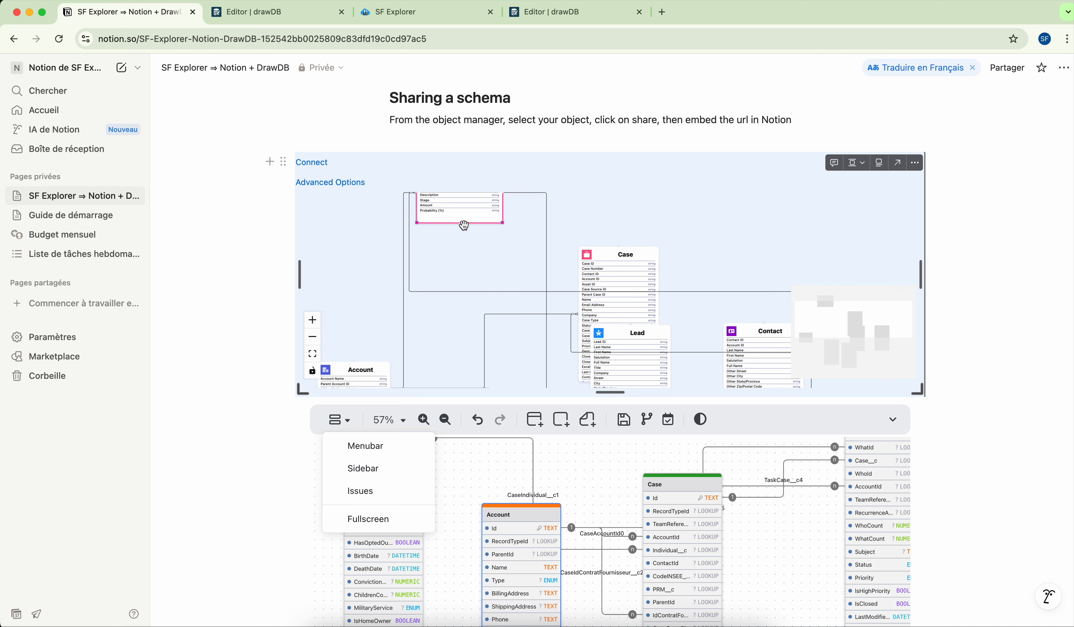
drag(463, 226, 472, 319)
drag(715, 291, 653, 248)
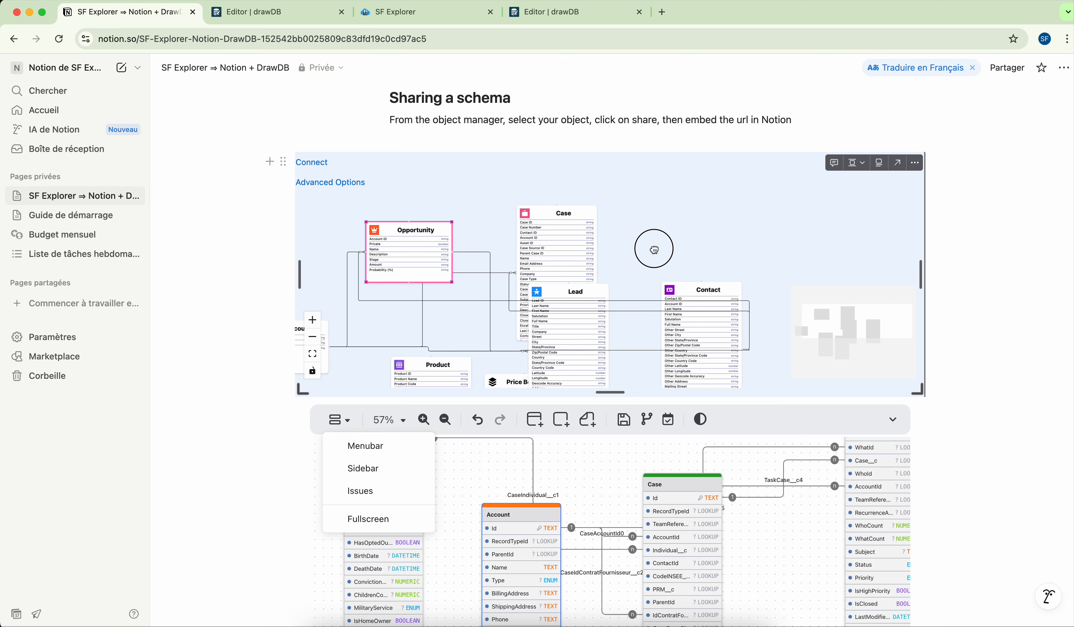
Open the Opportunity table's details in the embedded schema, review its presented fields and close them.
right_click(425, 234)
click(428, 240)
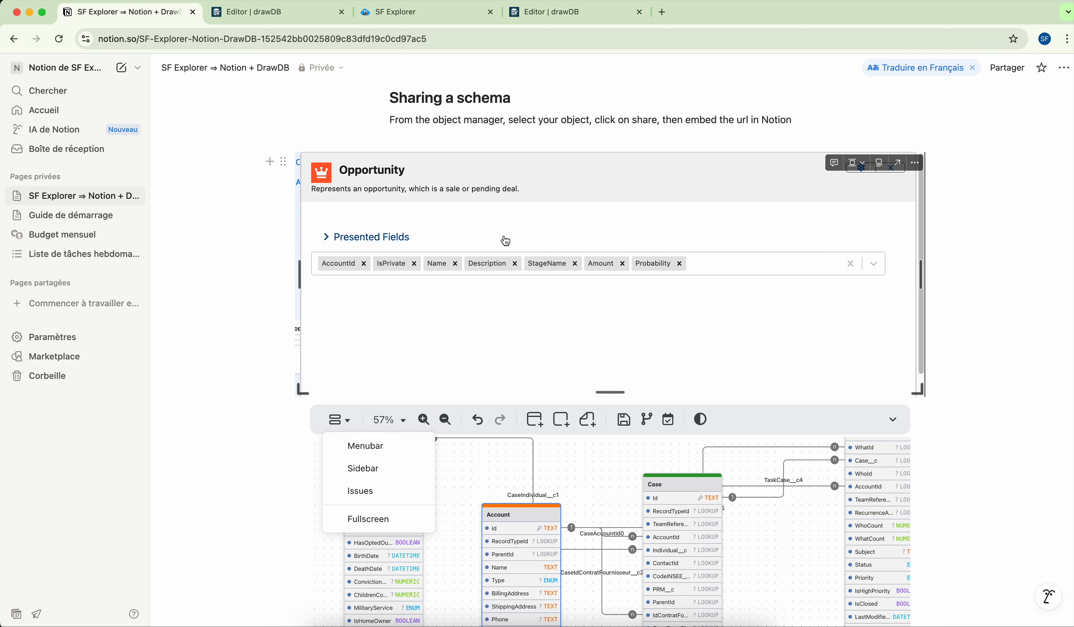
scroll(481, 346, down, 1)
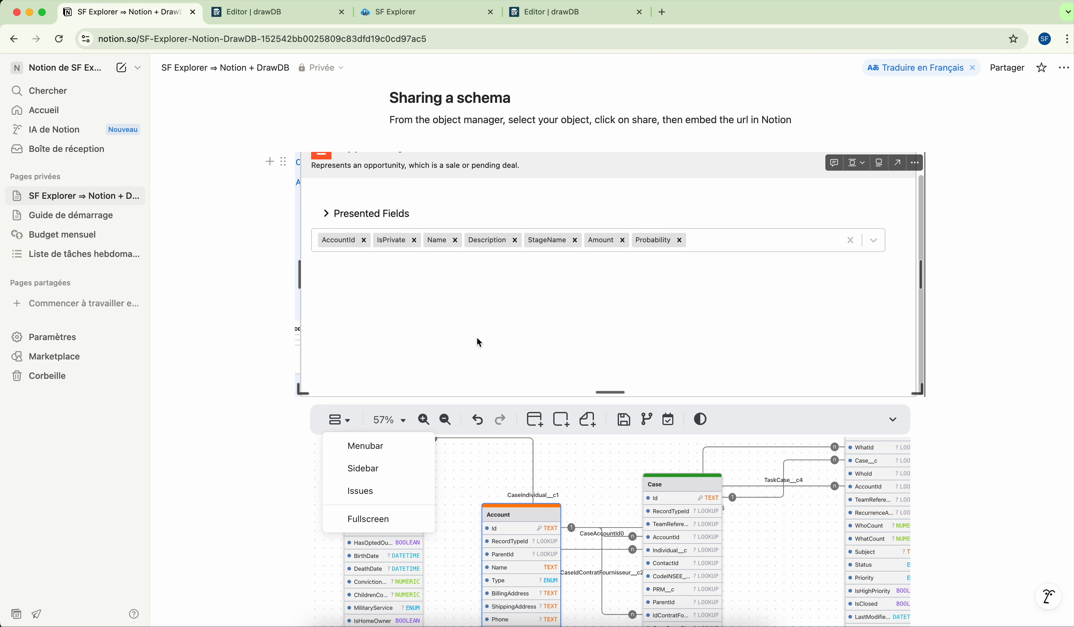
scroll(495, 327, up, 1)
scroll(872, 200, up, 1)
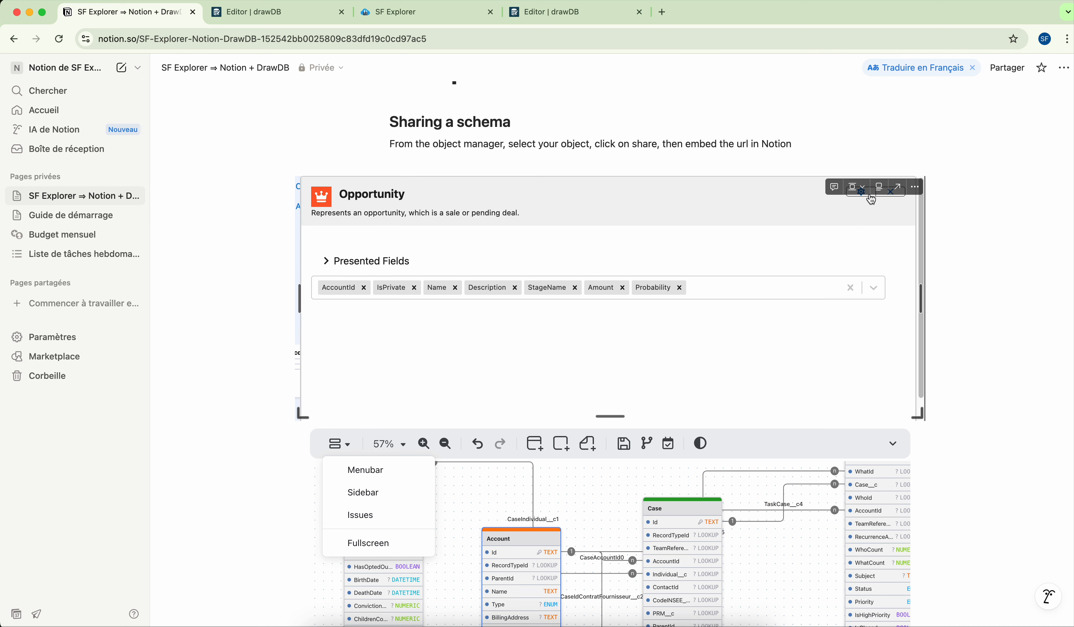
click(890, 198)
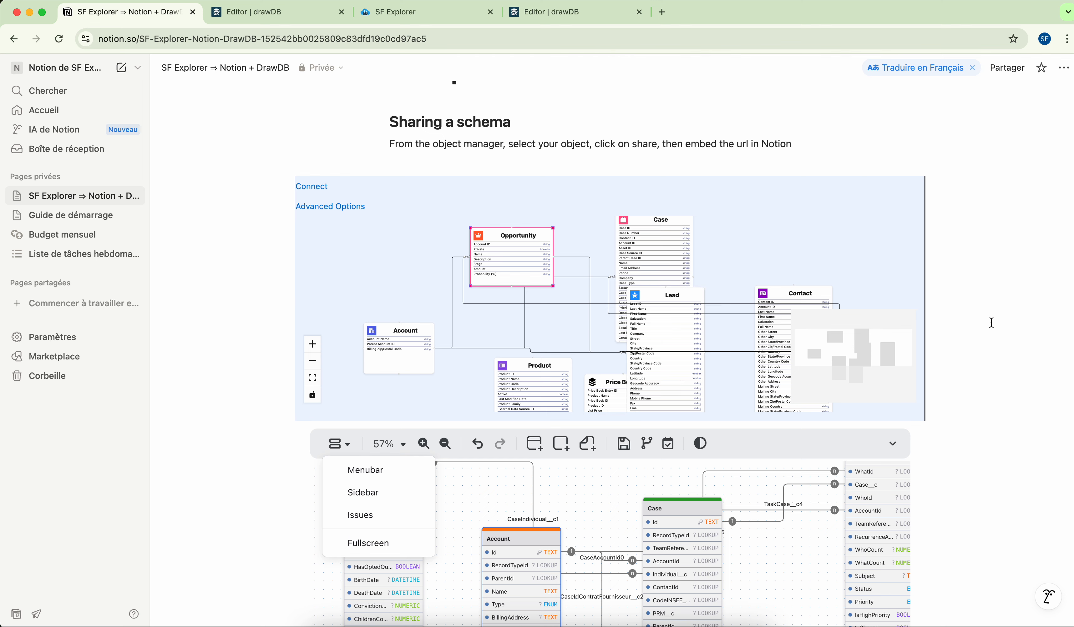
Add a group zone to the embedded schema, enlarge it and place the Account and Opportunity tables inside.
scroll(988, 323, down, 5)
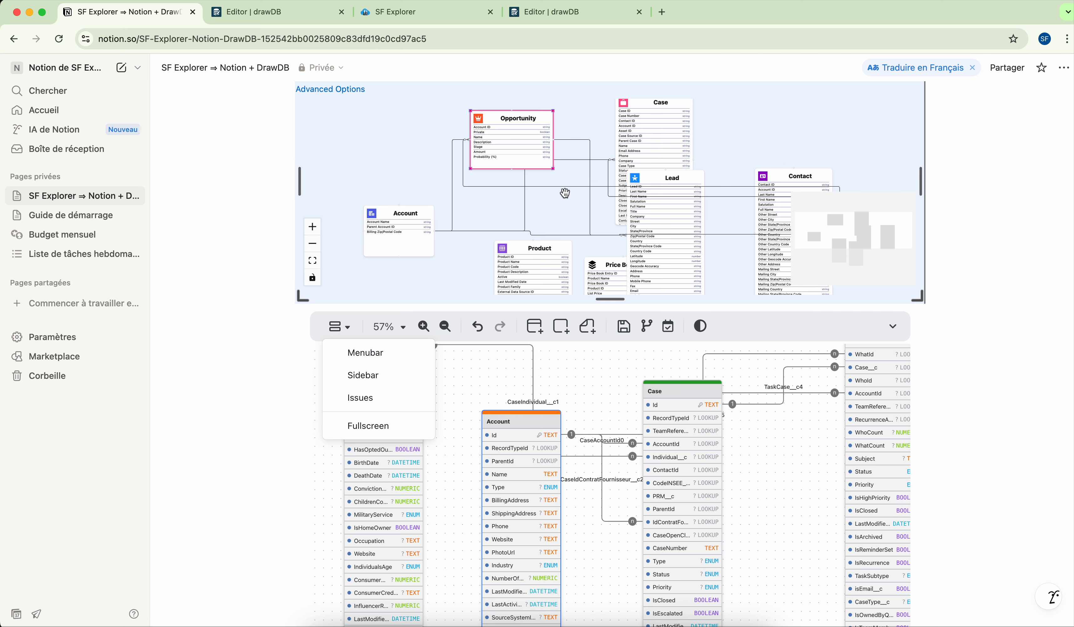
right_click(361, 125)
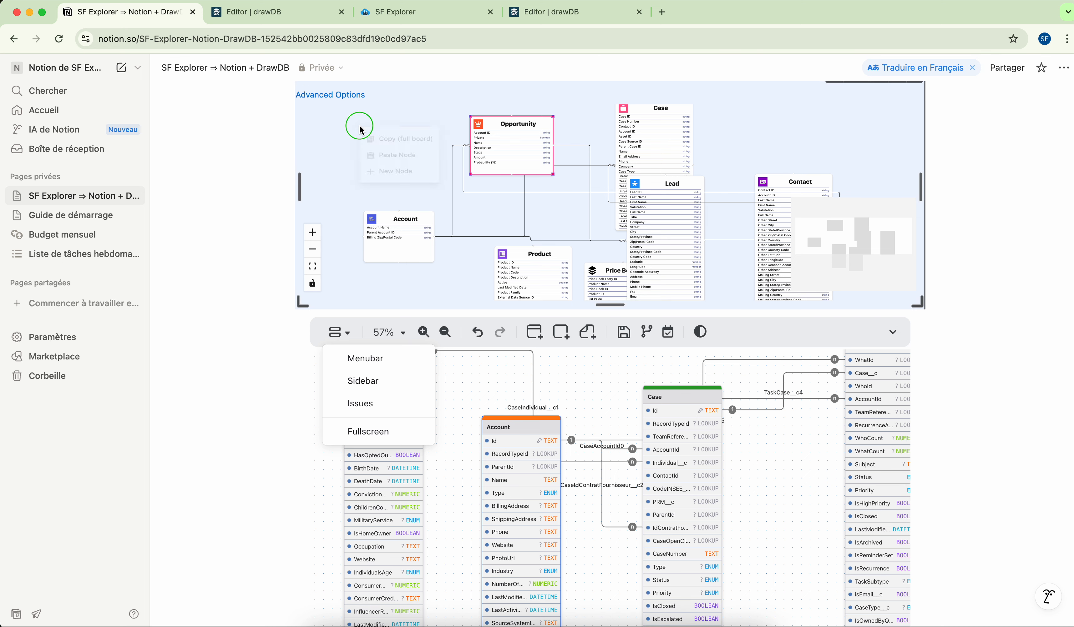
mouse_move(398, 191)
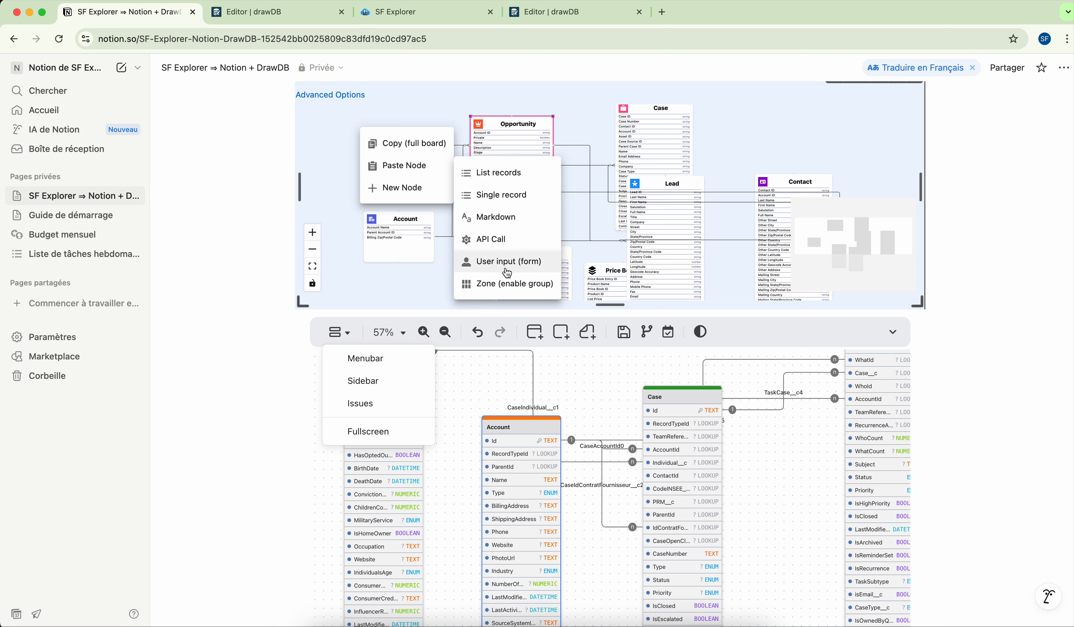
click(525, 287)
drag(435, 187, 418, 184)
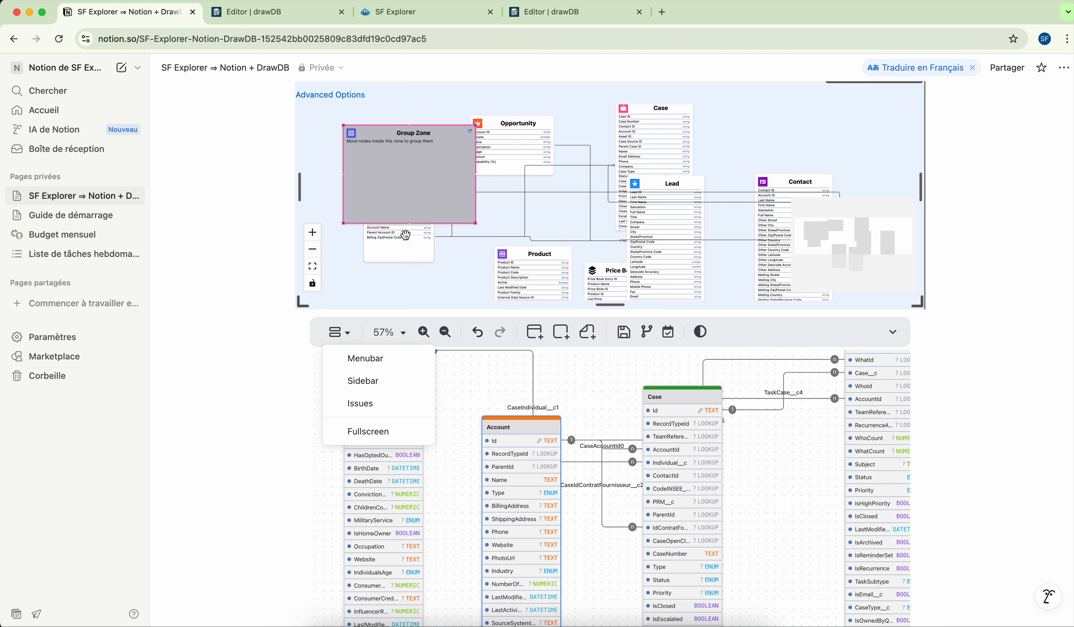
drag(405, 227, 561, 263)
drag(537, 121, 496, 143)
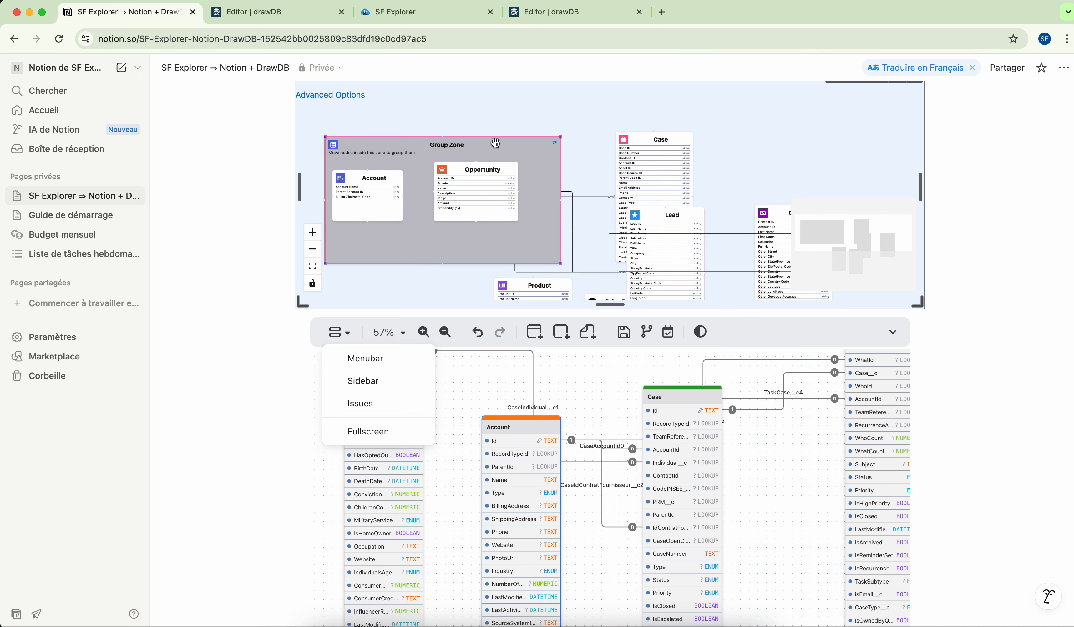
Lock the nodes of the embedded board and test moving around it by dragging on the group zone.
scroll(577, 148, down, 2)
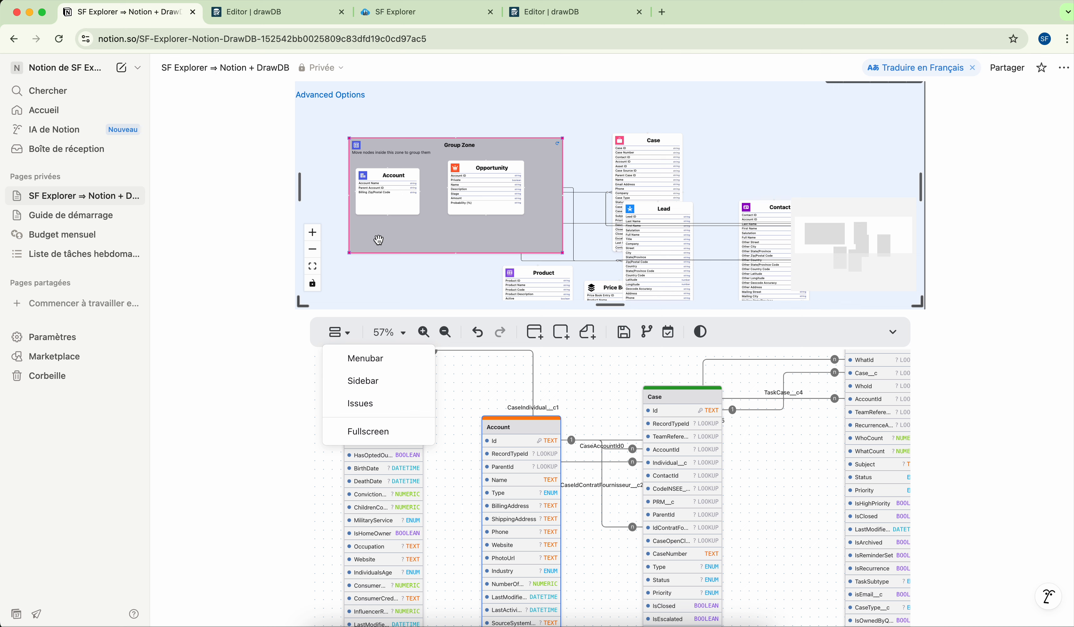
click(313, 285)
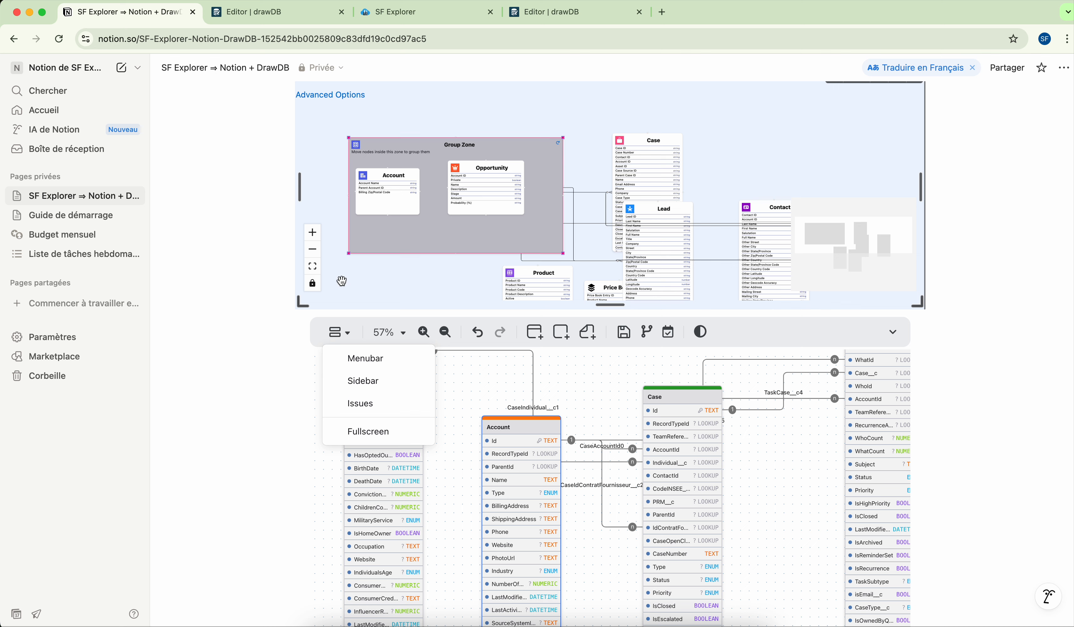
drag(380, 287, 359, 271)
drag(389, 237, 431, 252)
click(471, 255)
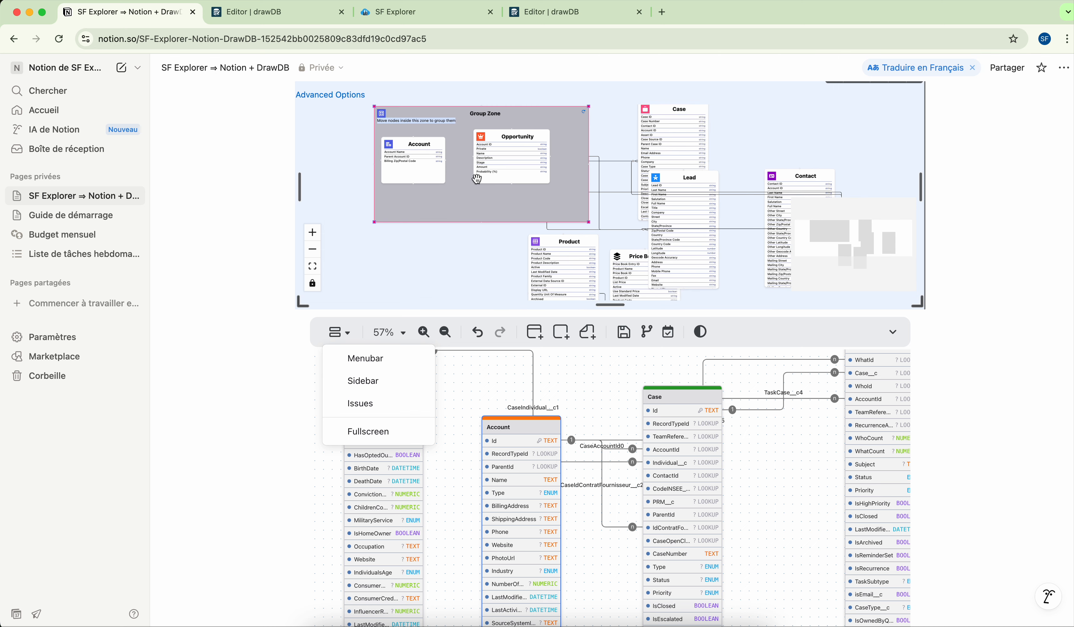
drag(477, 179, 457, 197)
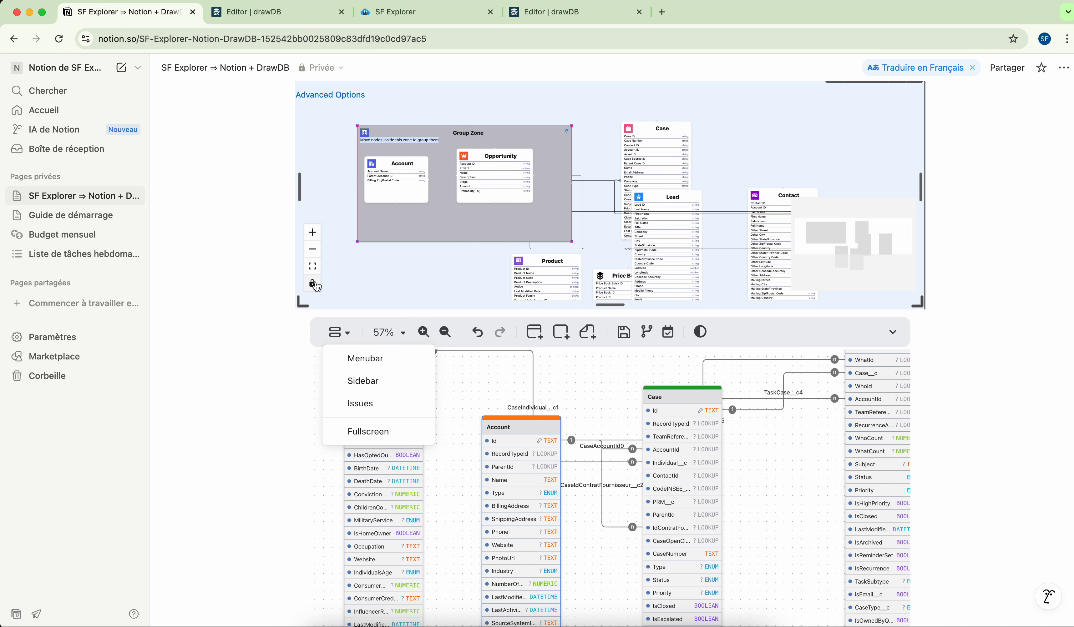
scroll(460, 244, down, 2)
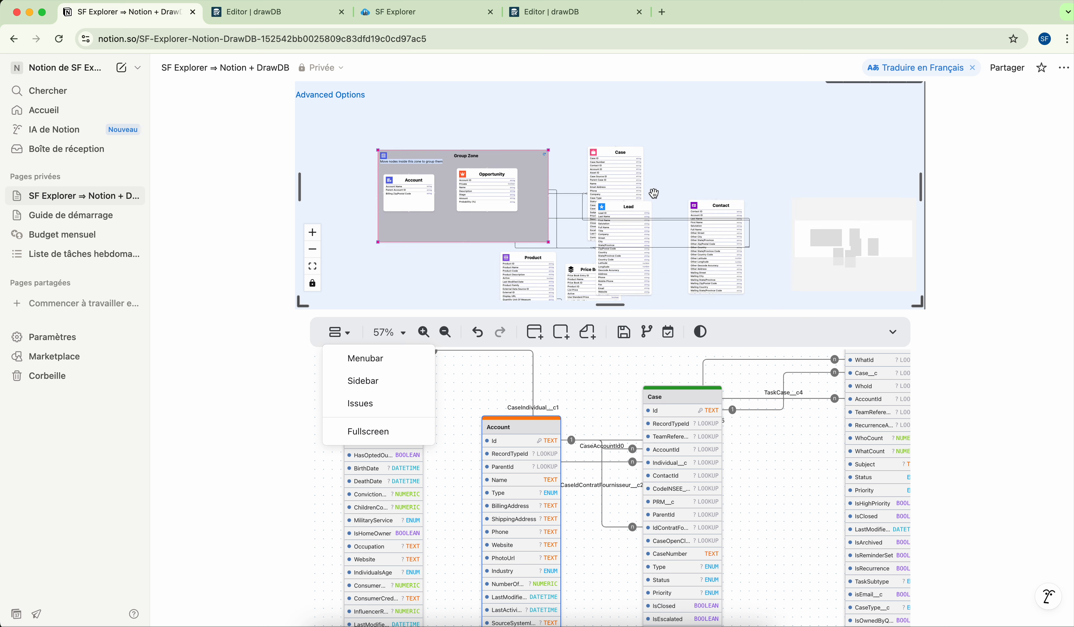